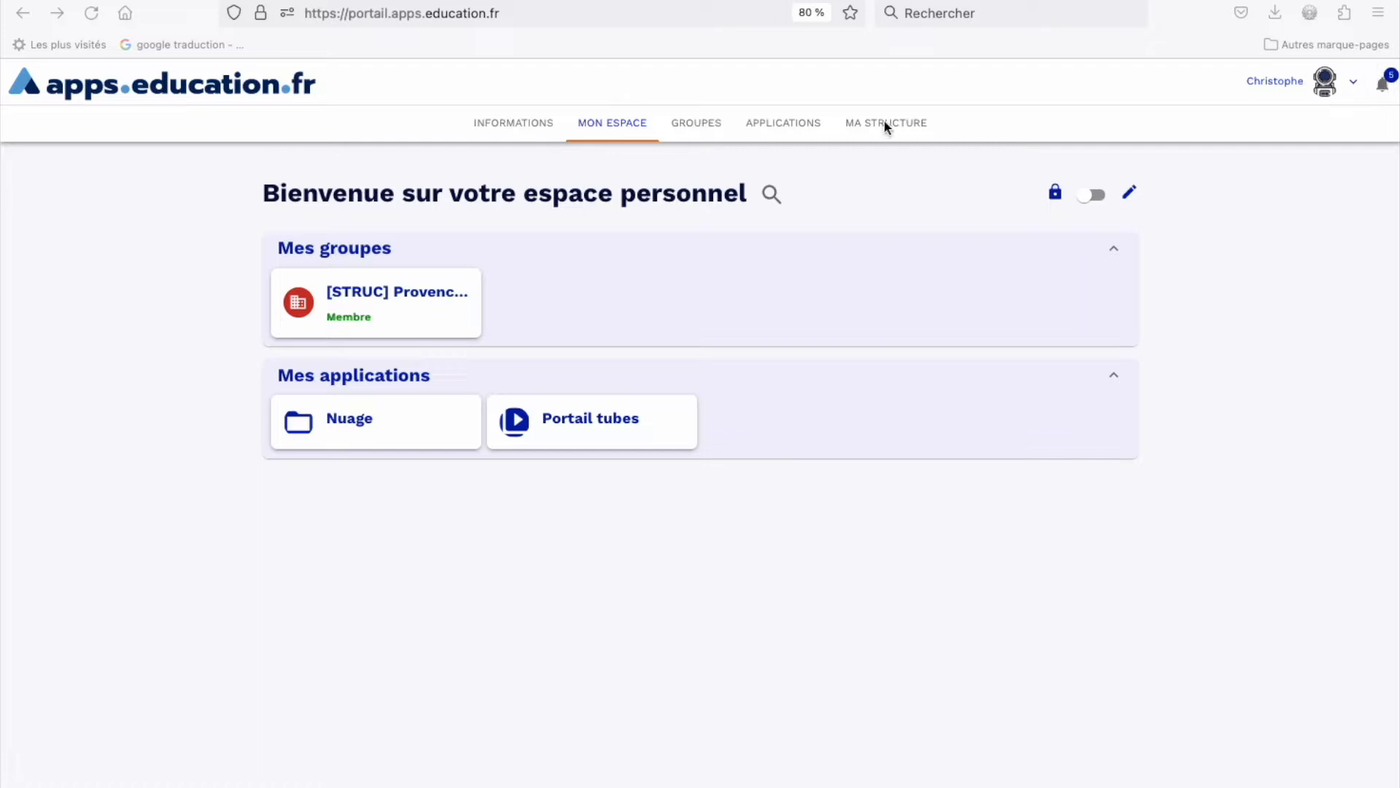
# Step: Open the Evento application from the shared services catalogue and start planning a new evento
pyautogui.click(770, 129)
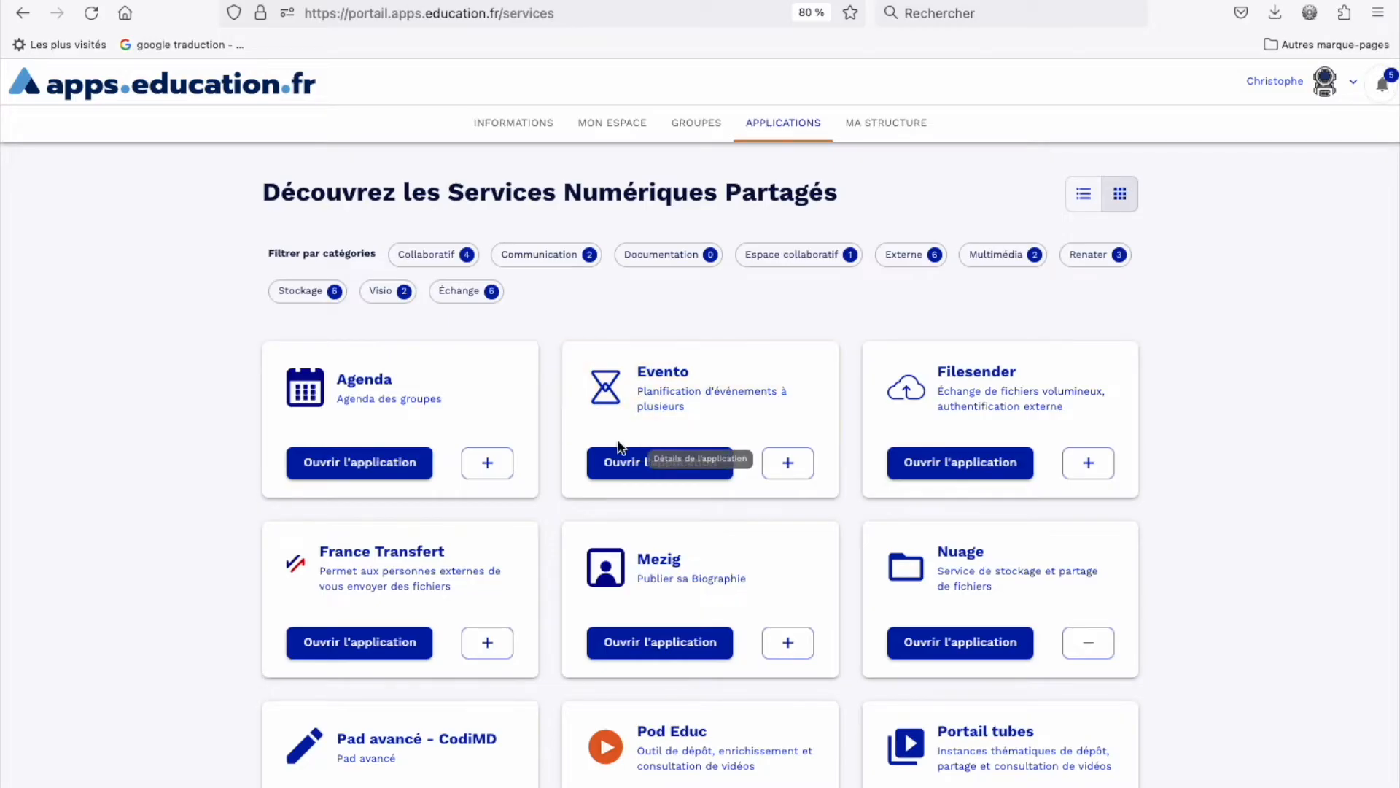
pyautogui.click(652, 464)
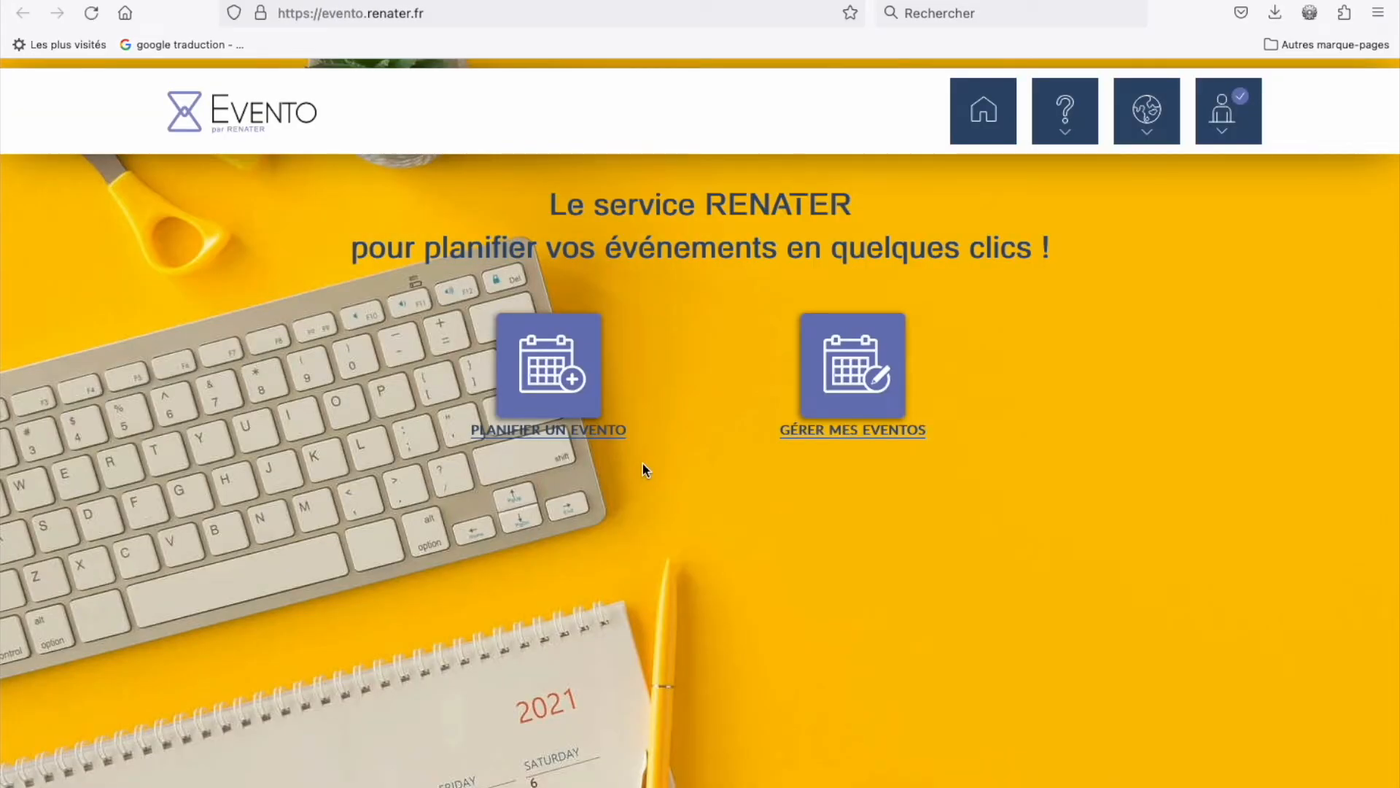
pyautogui.click(551, 367)
# Step: Title the poll "Rendez-vous parents" and continue to the questions stage
pyautogui.click(541, 357)
pyautogui.write('Re')
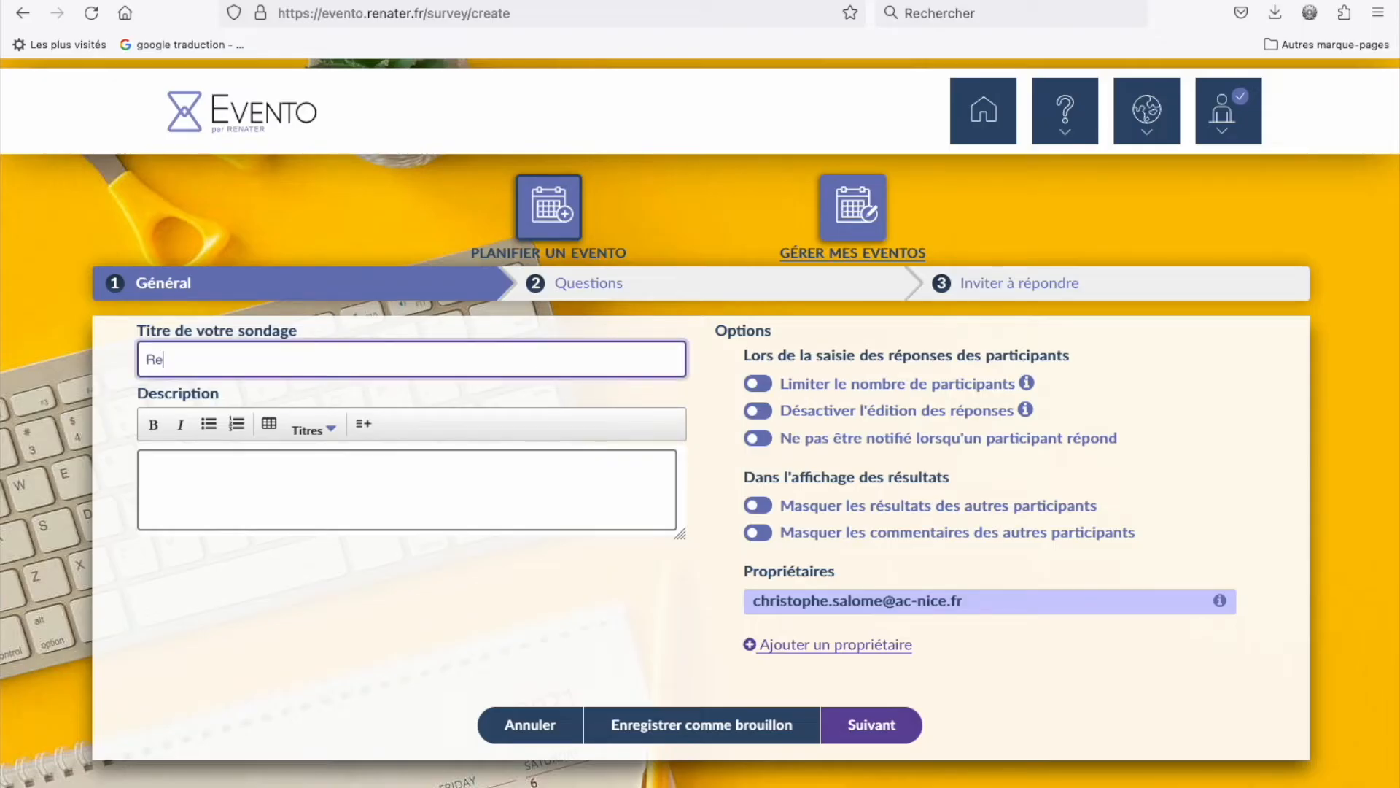
pyautogui.write('ndez-vous parents')
pyautogui.click(879, 727)
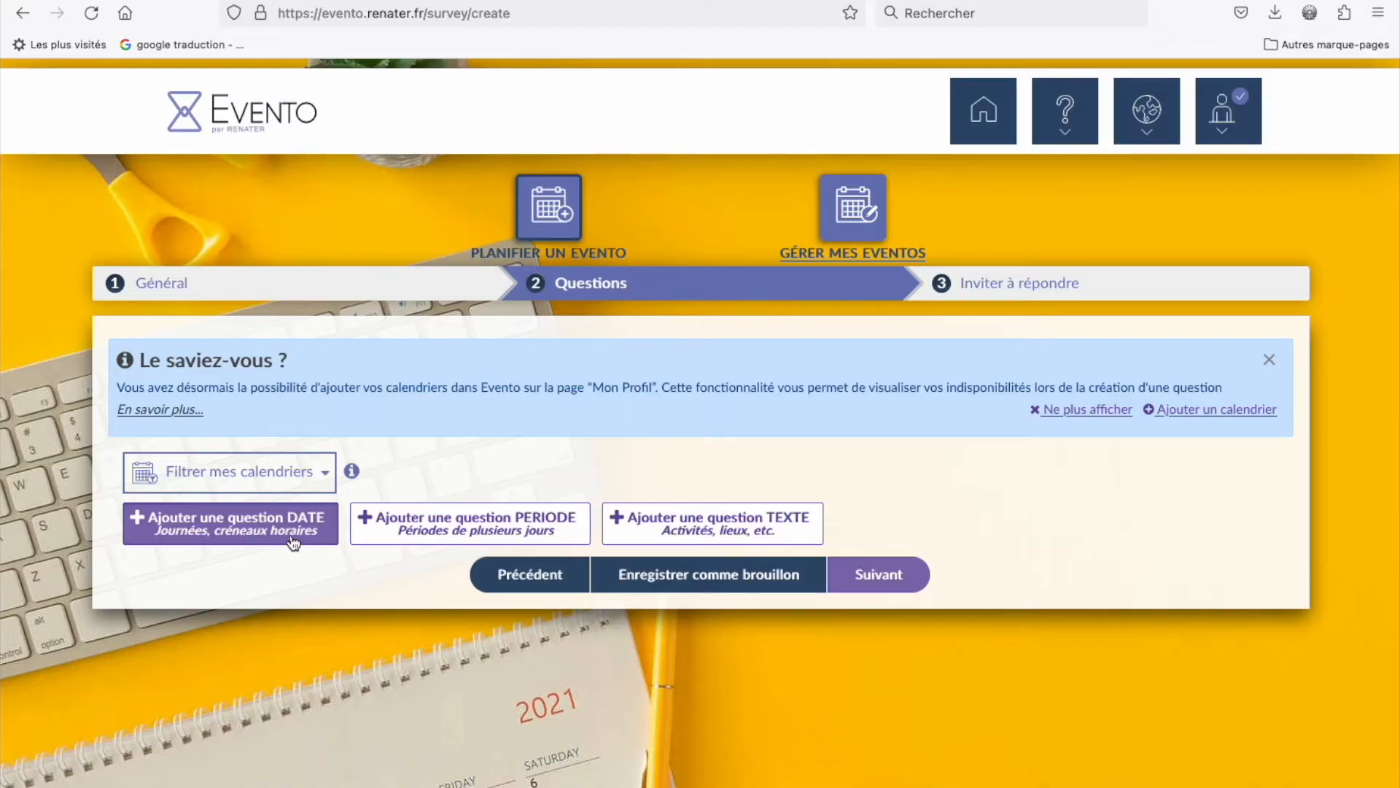
# Step: Add a date question with the wording "Choisissez un créneau horaire."
pyautogui.click(229, 513)
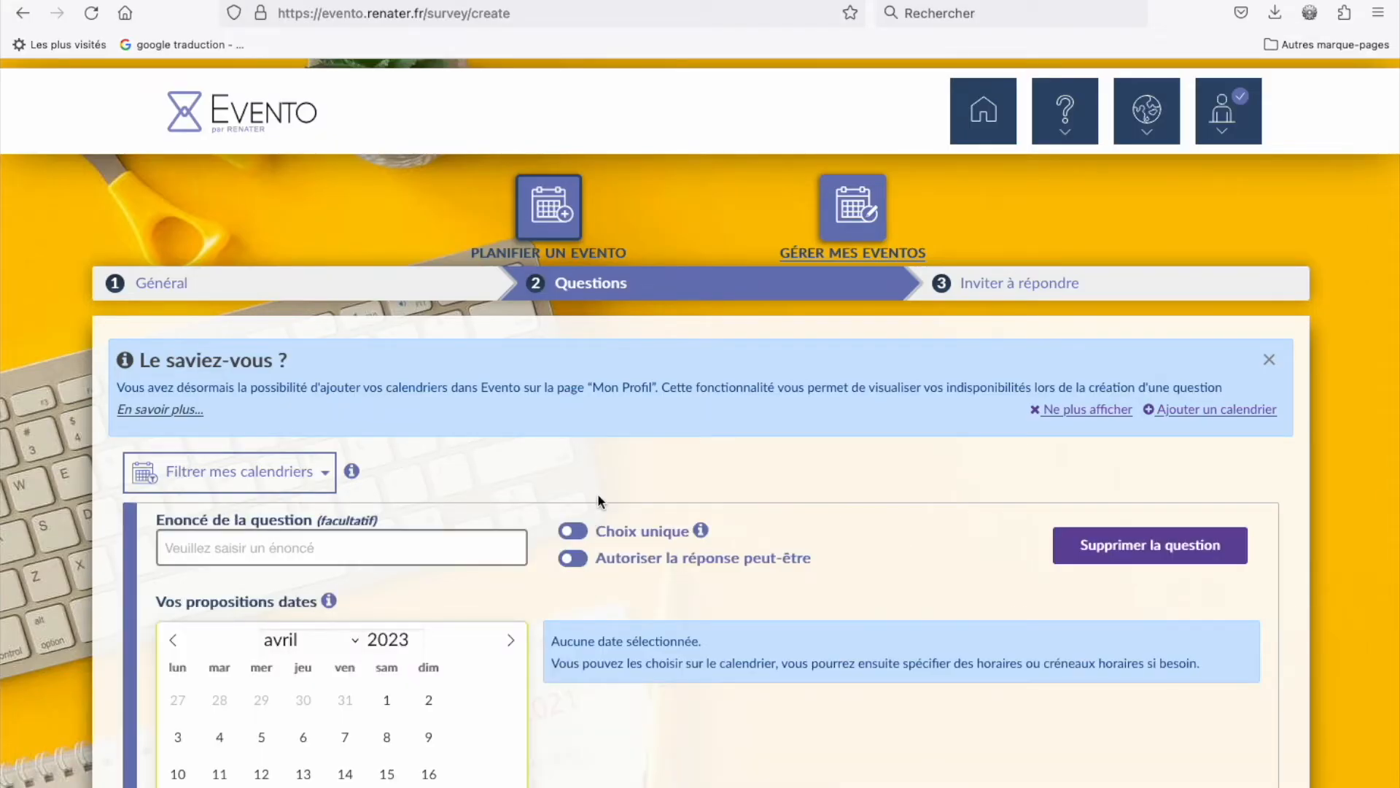
pyautogui.scroll(-4, 597, 493)
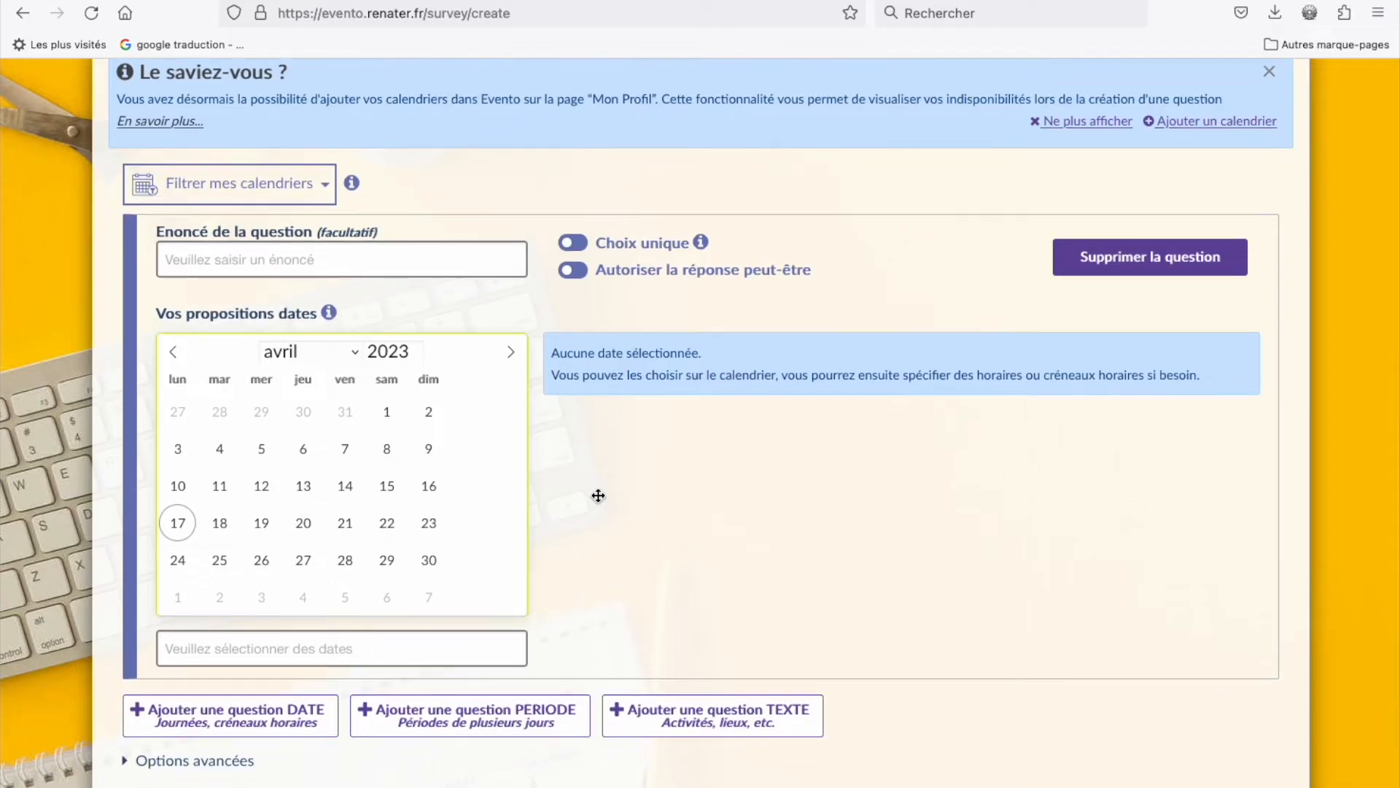
pyautogui.click(346, 267)
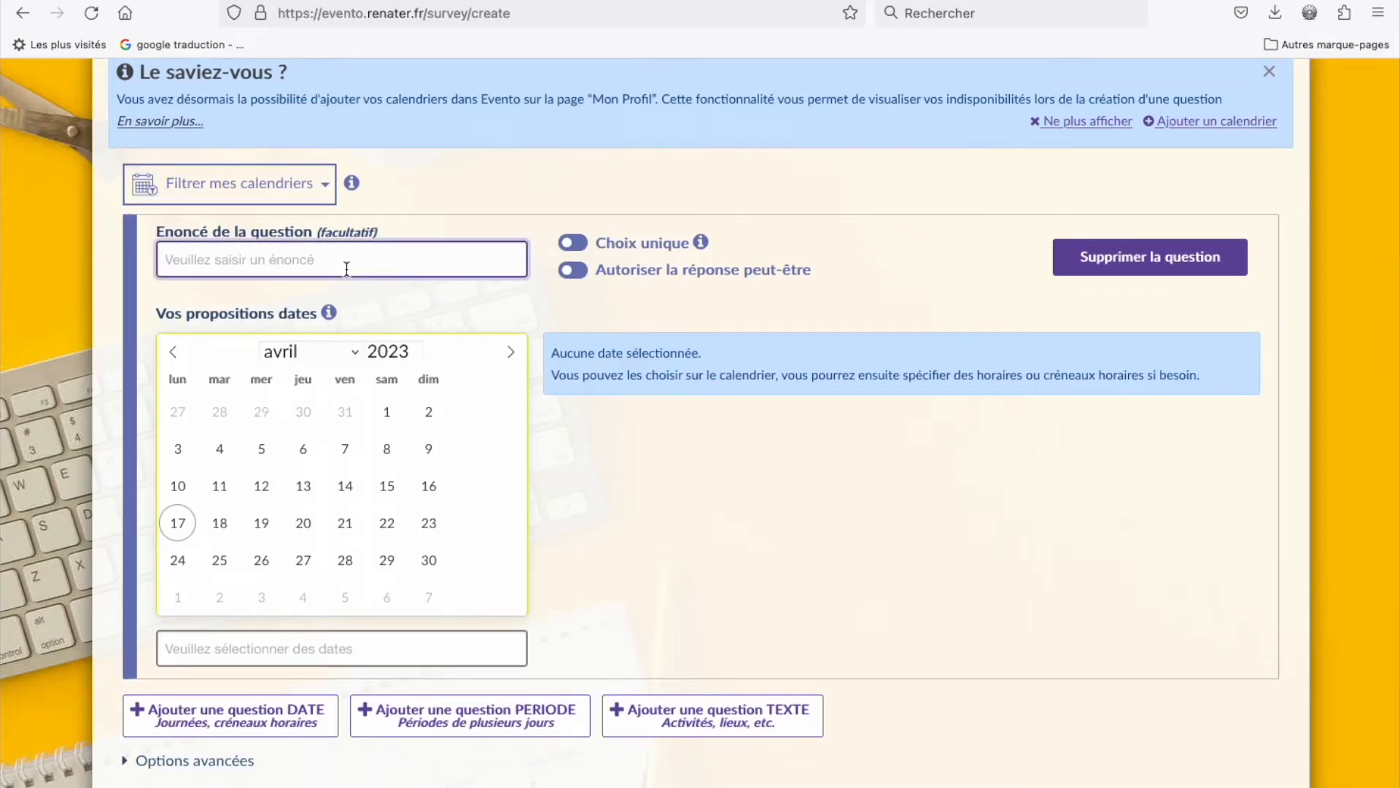
pyautogui.write('Ch')
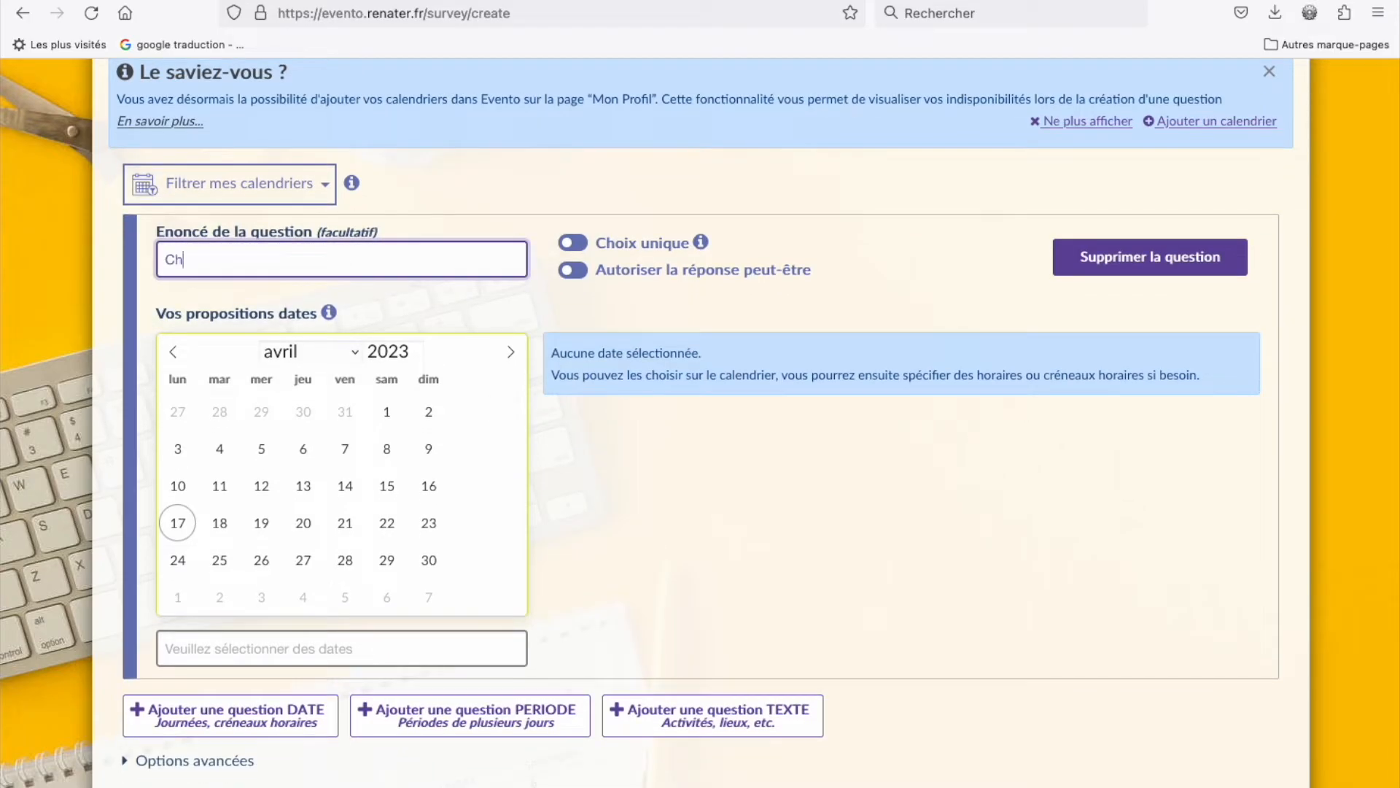
pyautogui.write('oisissez un créneau hora')
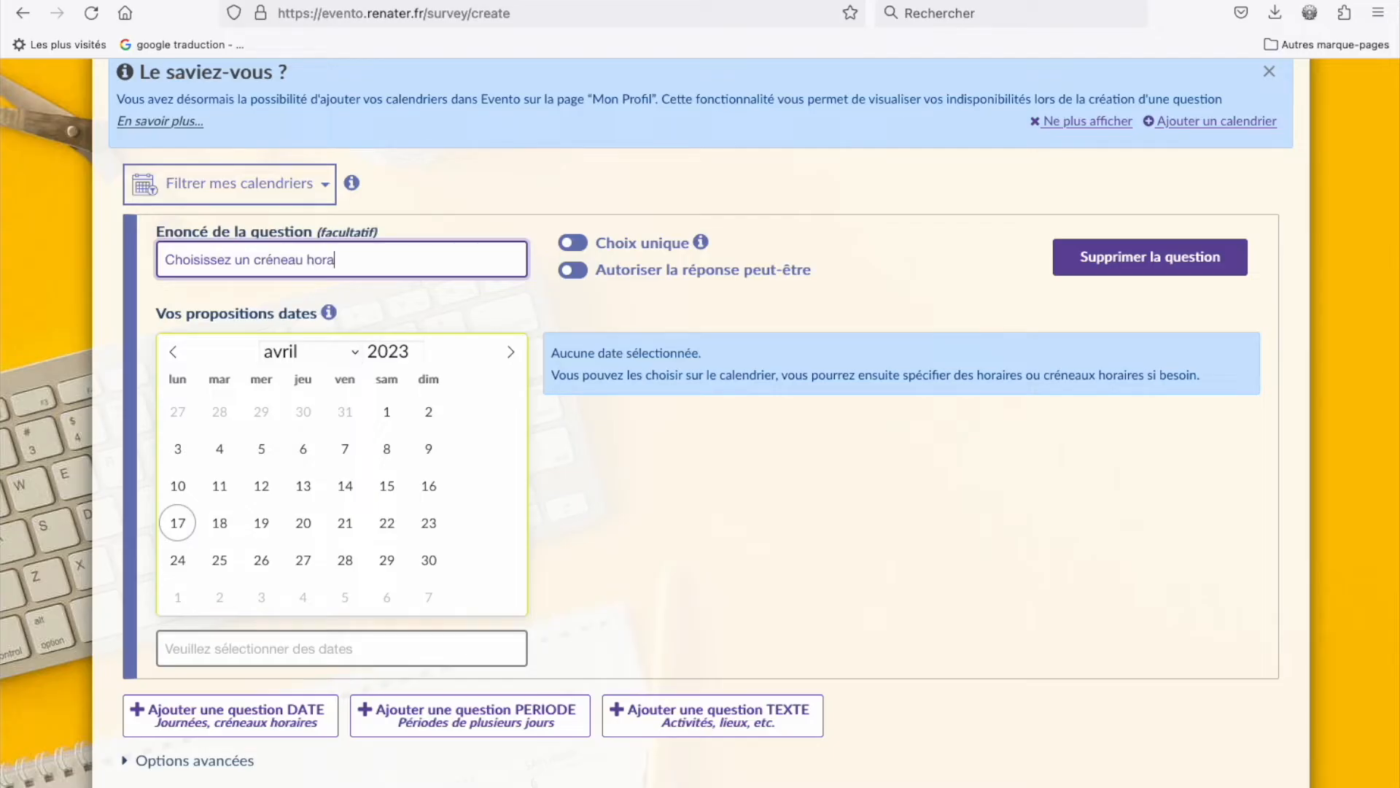
pyautogui.write('ire.')
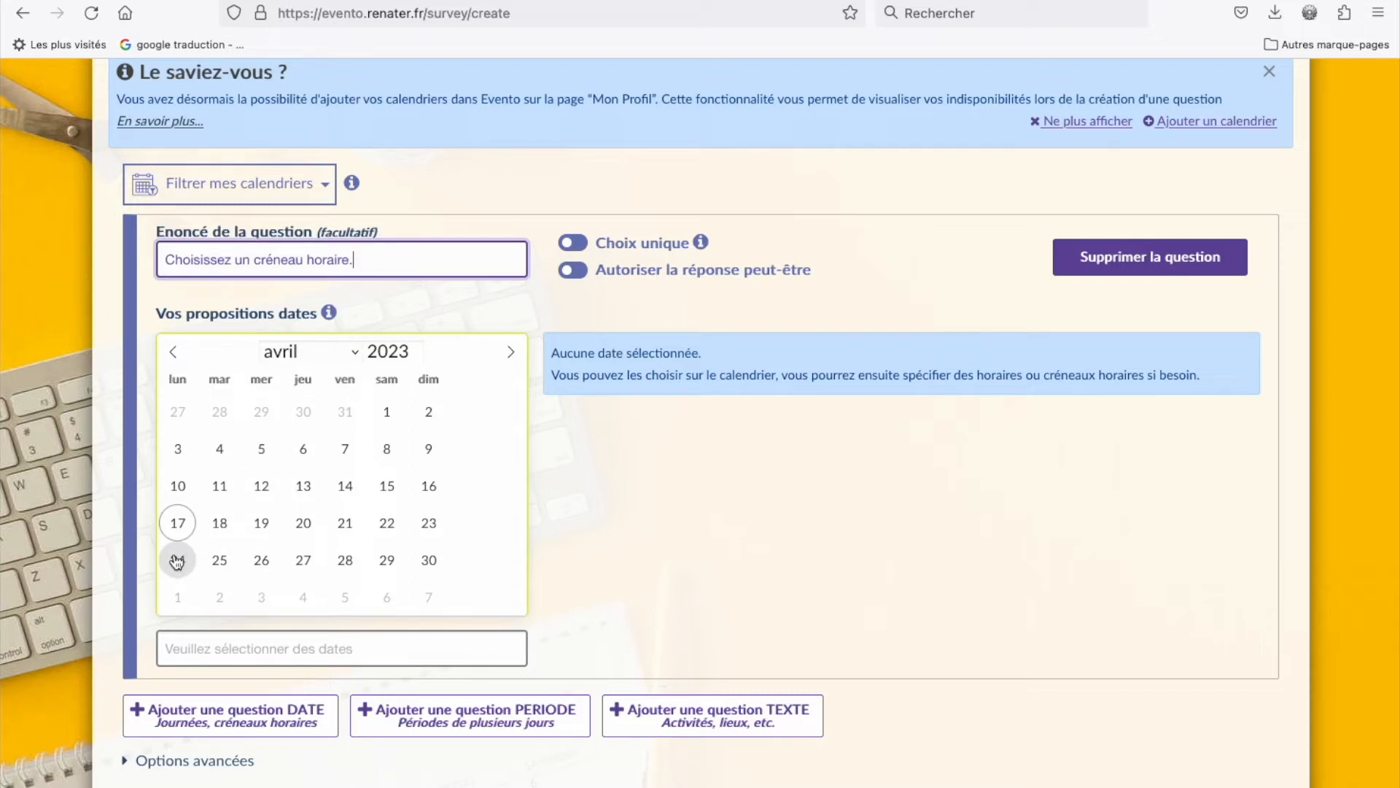
# Step: Propose the date 24/04/2023 with a time slot from 09:00 to 10:00
pyautogui.click(179, 561)
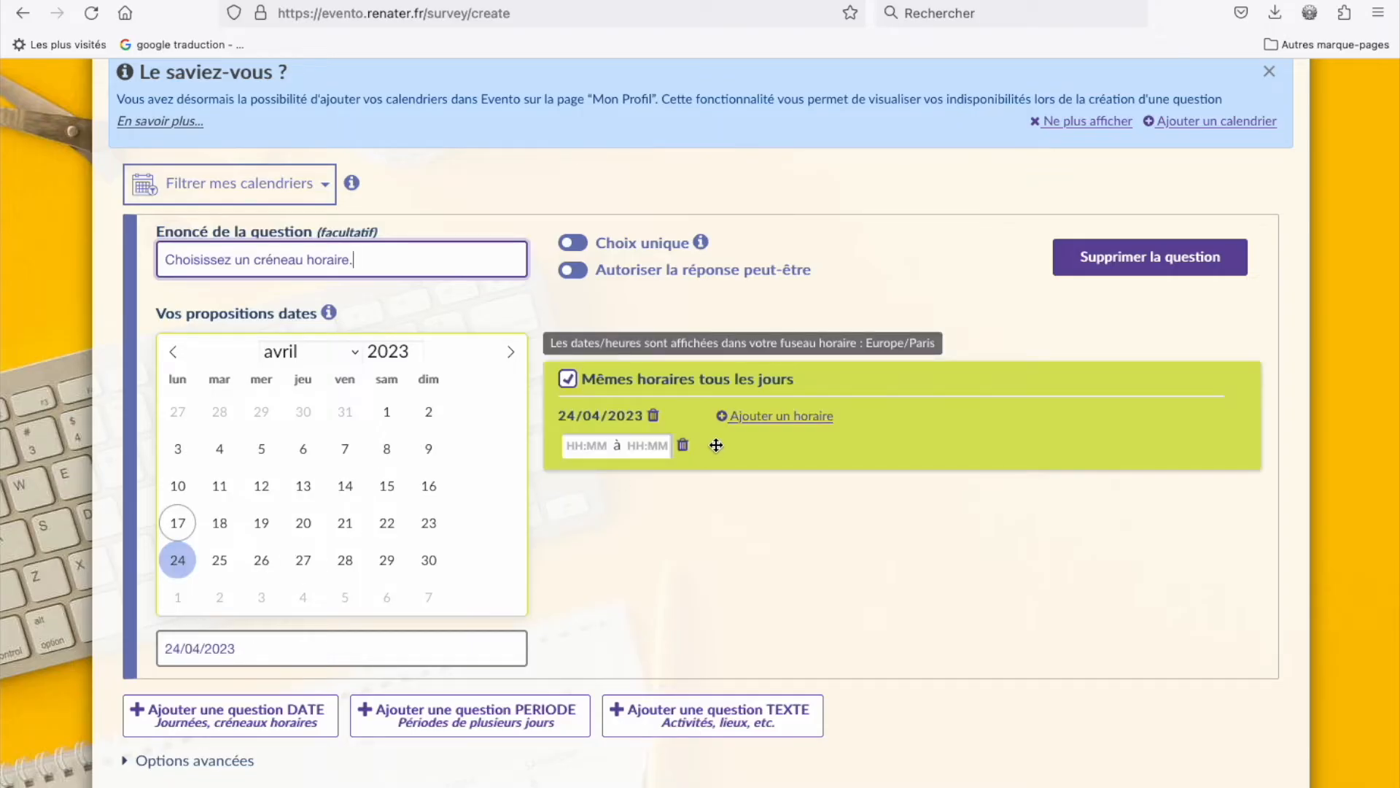
pyautogui.click(580, 445)
pyautogui.scroll(5, 600, 514)
pyautogui.scroll(-3, 602, 519)
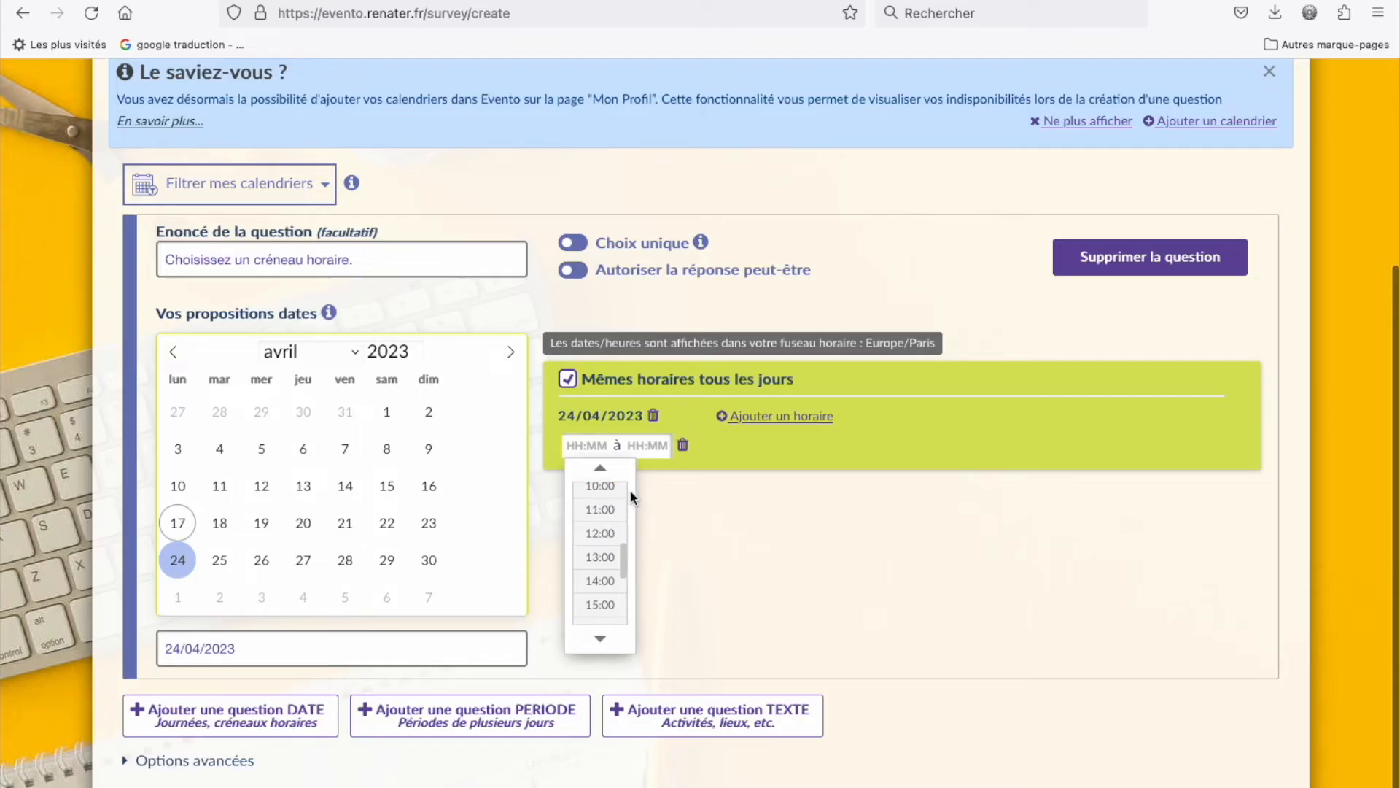
pyautogui.scroll(1, 611, 491)
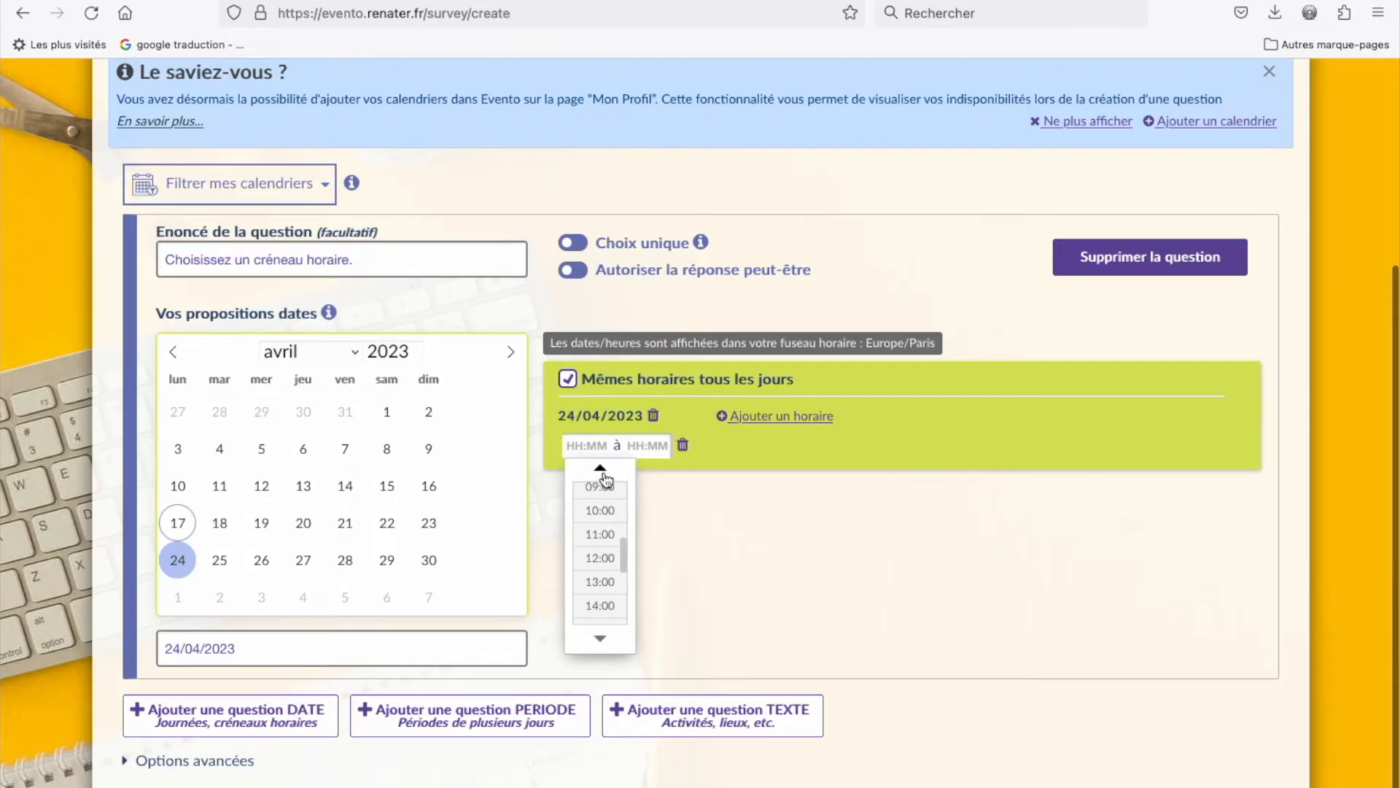
pyautogui.click(605, 488)
pyautogui.click(647, 453)
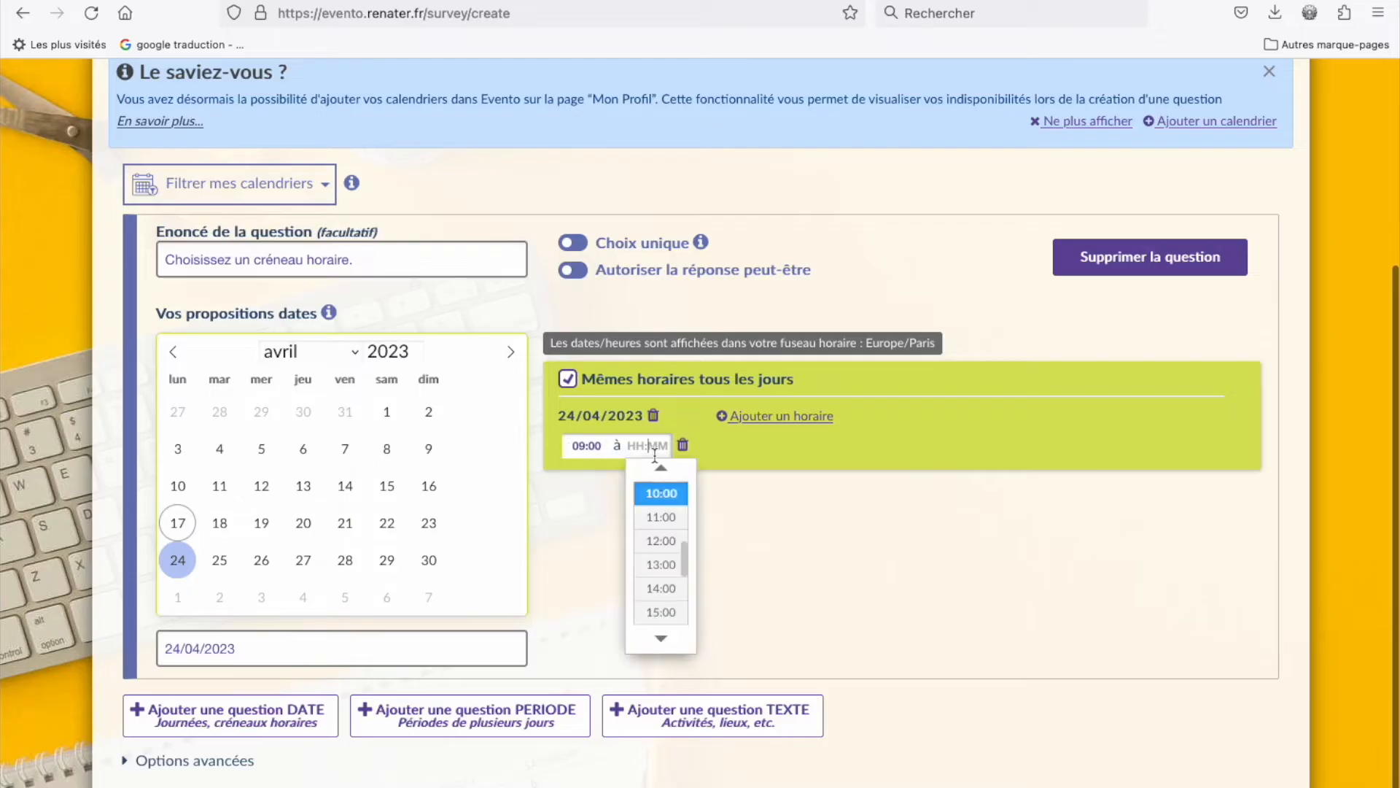
pyautogui.click(659, 493)
# Step: Add the slots 10:00–11:00 and 11:00–12:00 to 24/04/2023, and propose 25/04/2023 with the same times
pyautogui.click(776, 415)
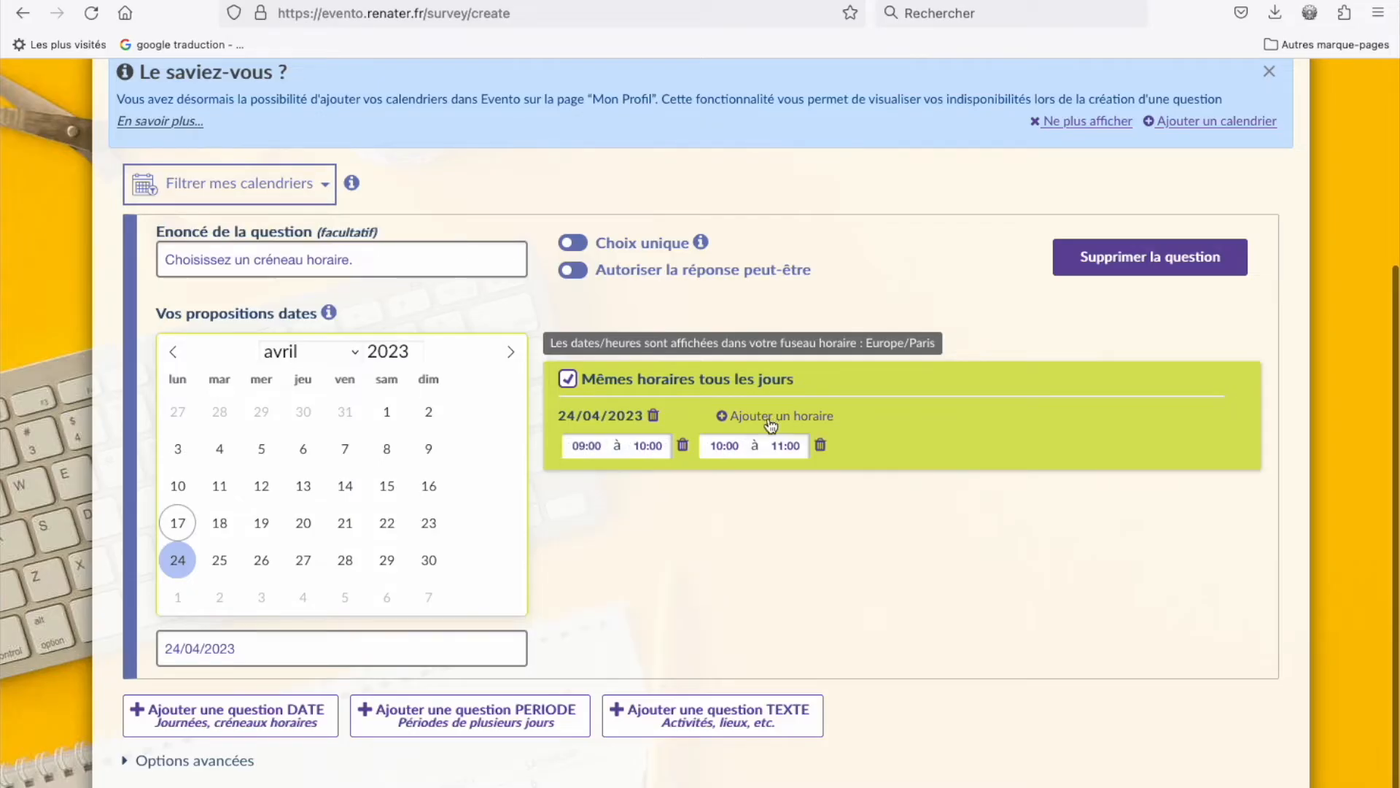
pyautogui.click(819, 423)
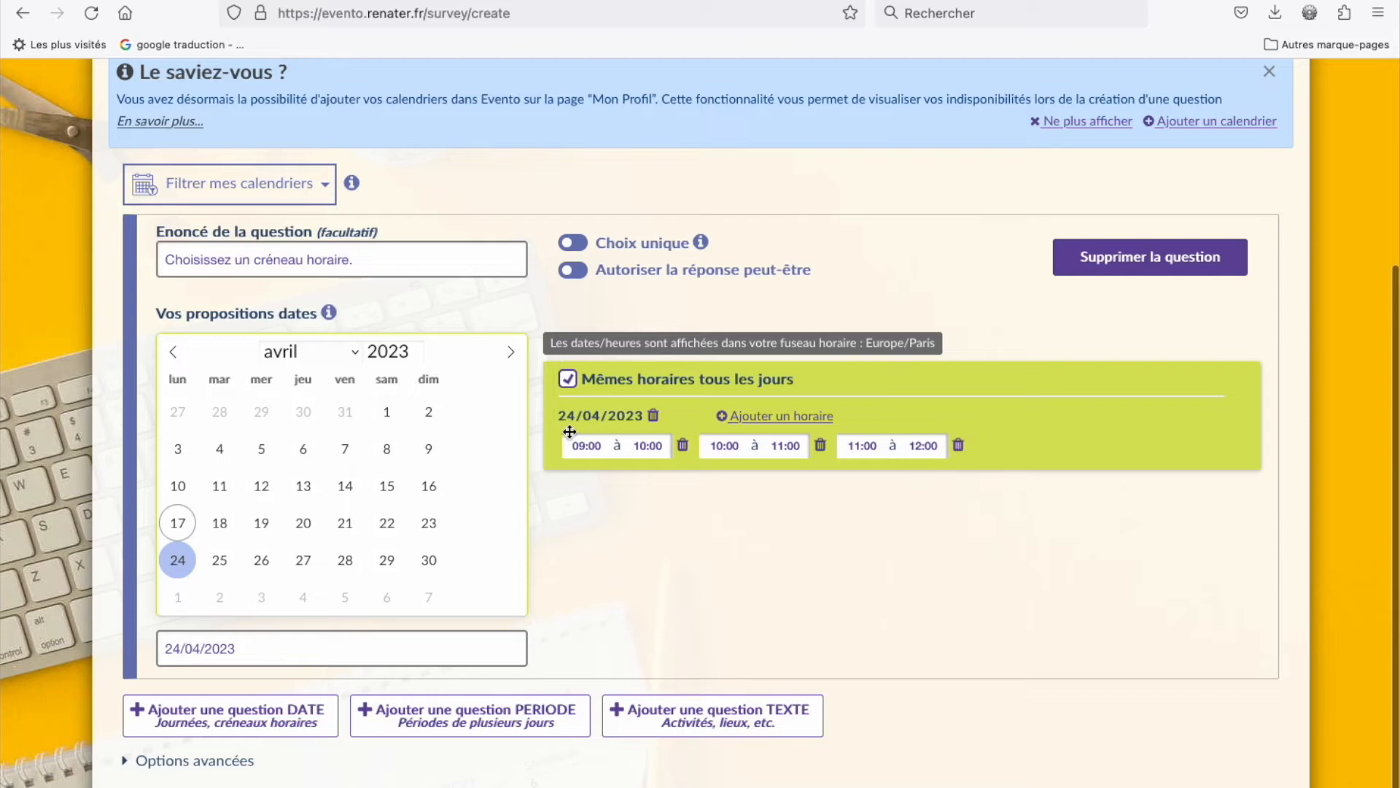
pyautogui.click(220, 561)
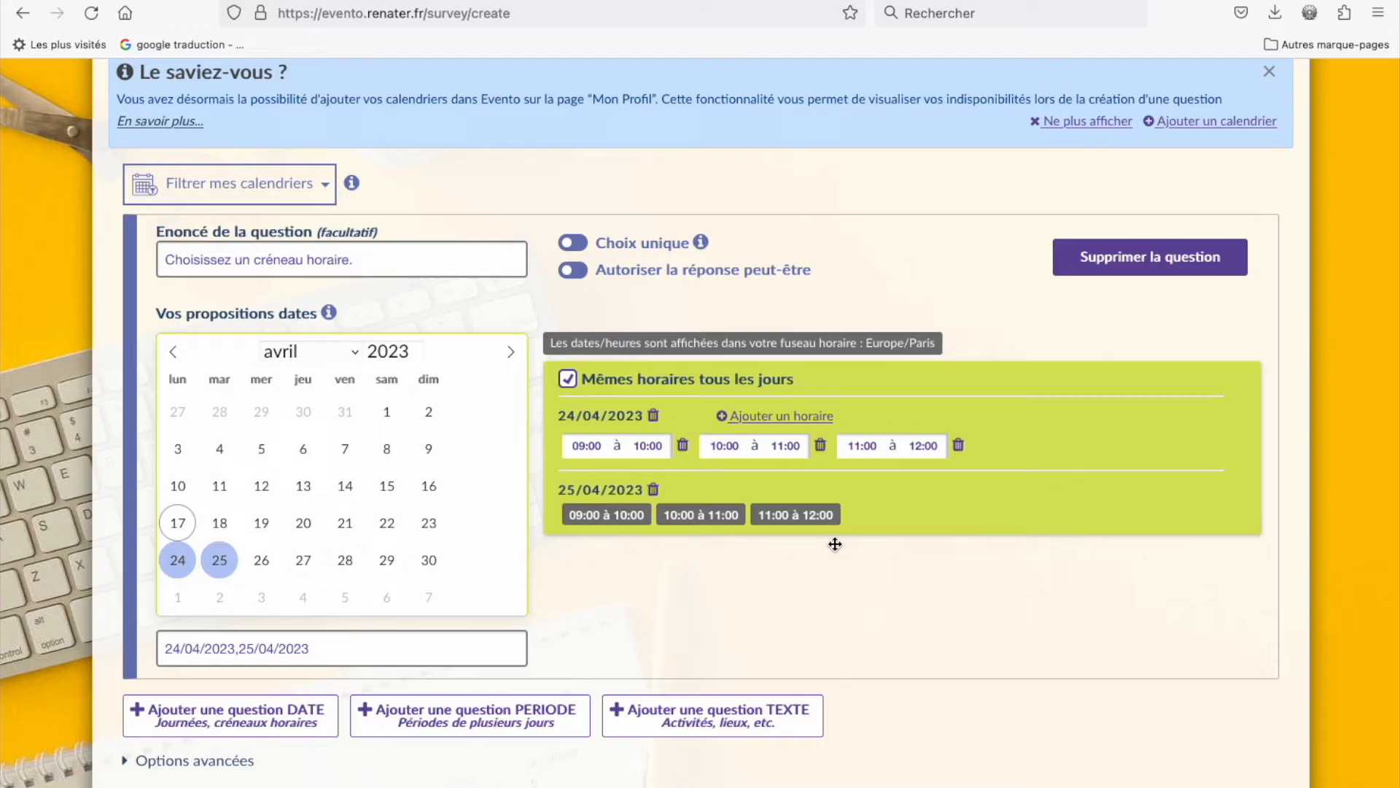
# Step: Turn off identical times for all days and propose 27/04/2023 with slots 16:00–17:00, 17:00–18:00 and 18:00–19:00
pyautogui.click(569, 380)
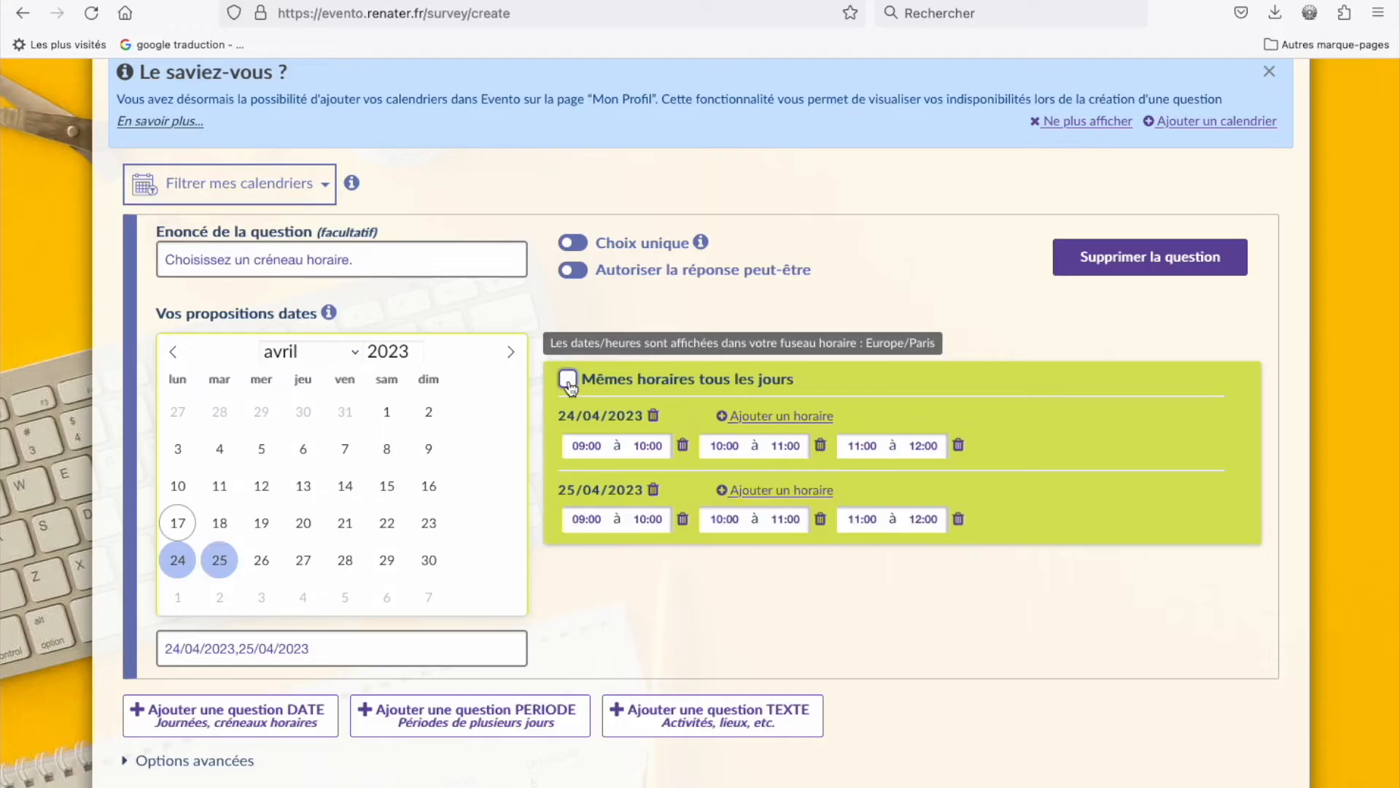
pyautogui.click(303, 560)
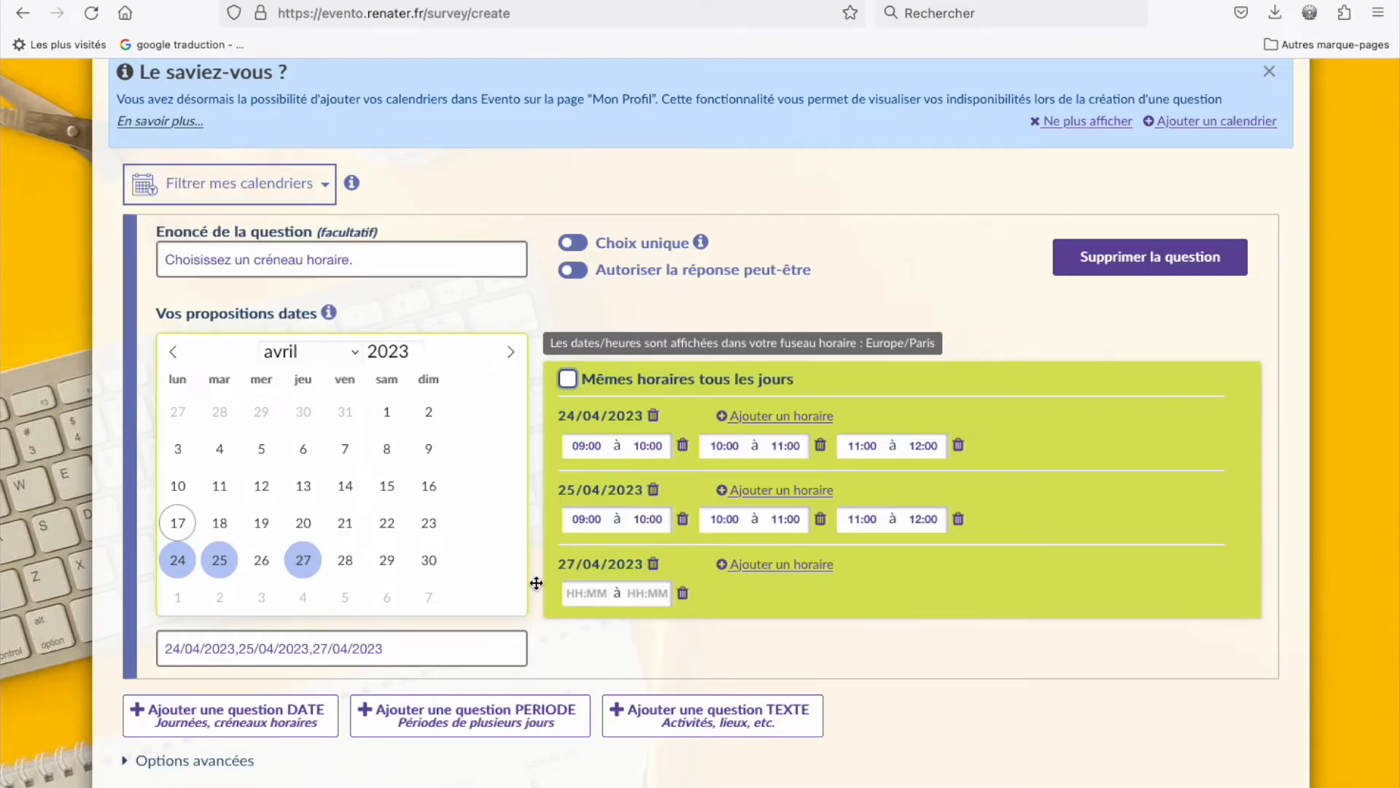
pyautogui.click(595, 594)
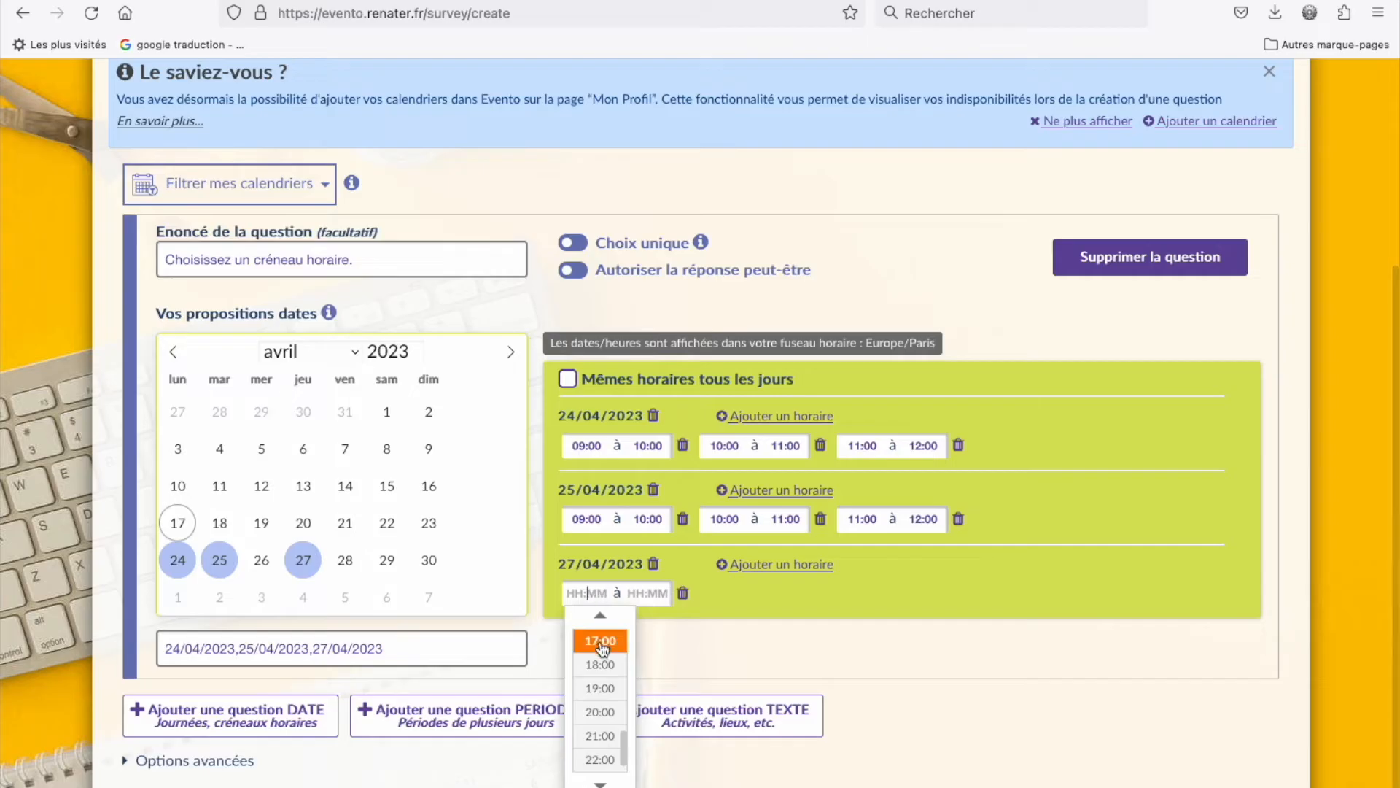
pyautogui.click(600, 614)
pyautogui.click(601, 642)
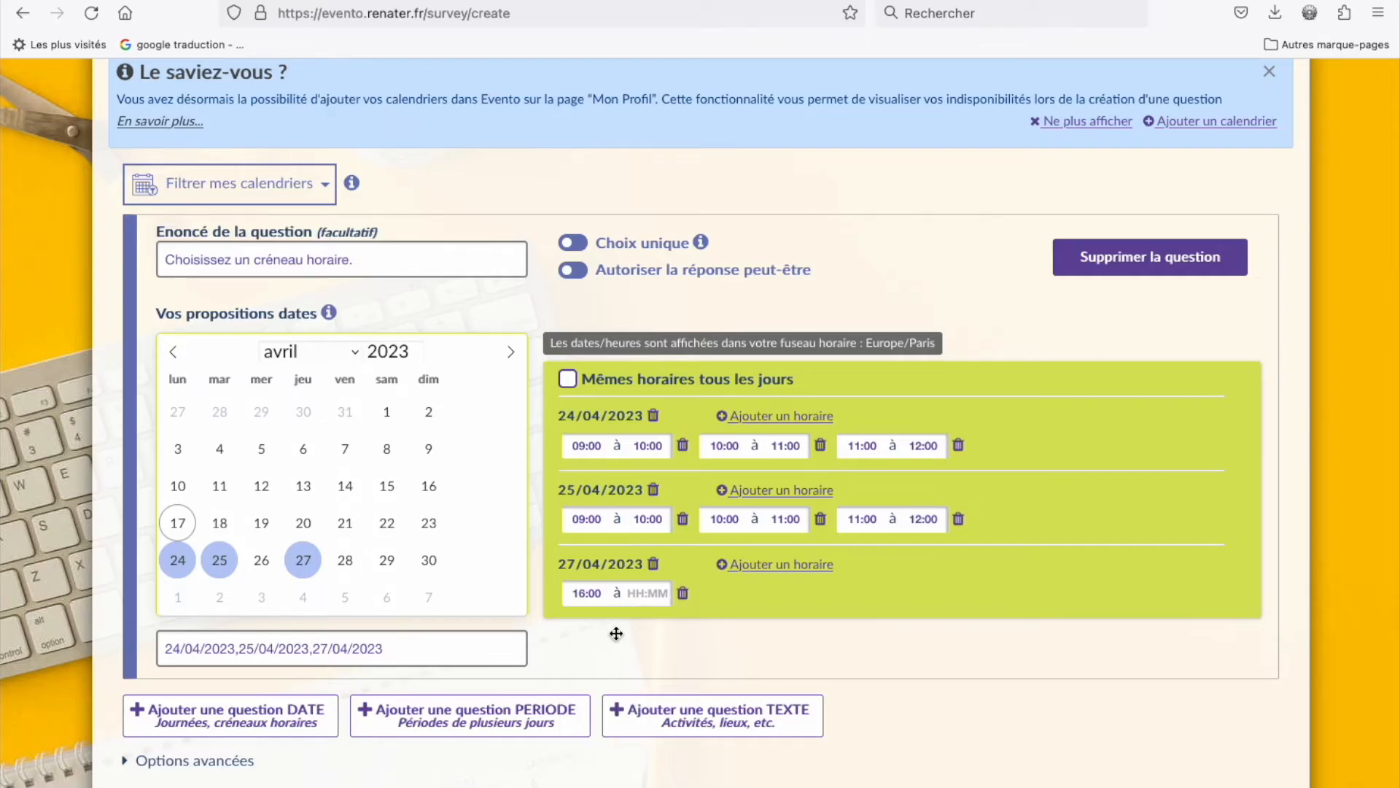
pyautogui.click(646, 593)
pyautogui.click(652, 636)
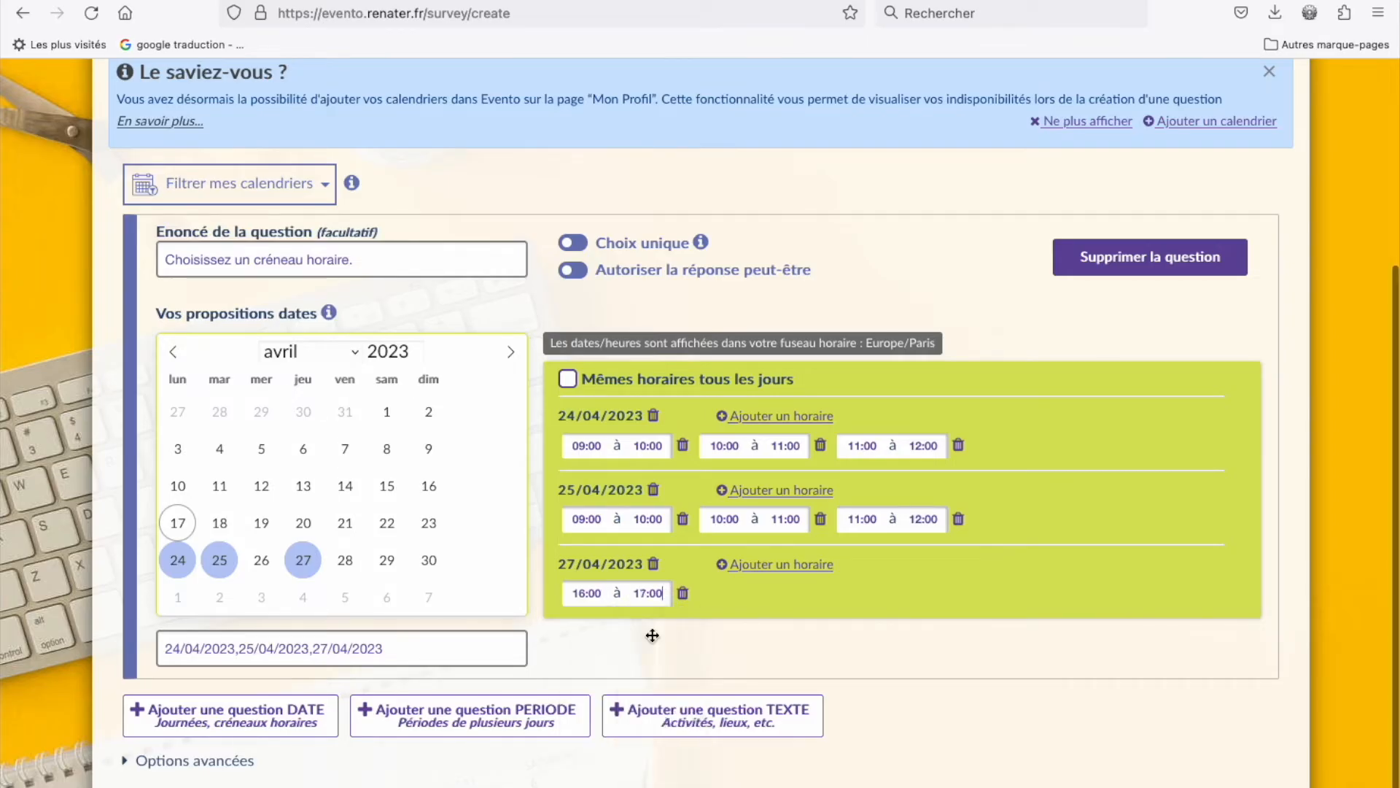
pyautogui.click(738, 568)
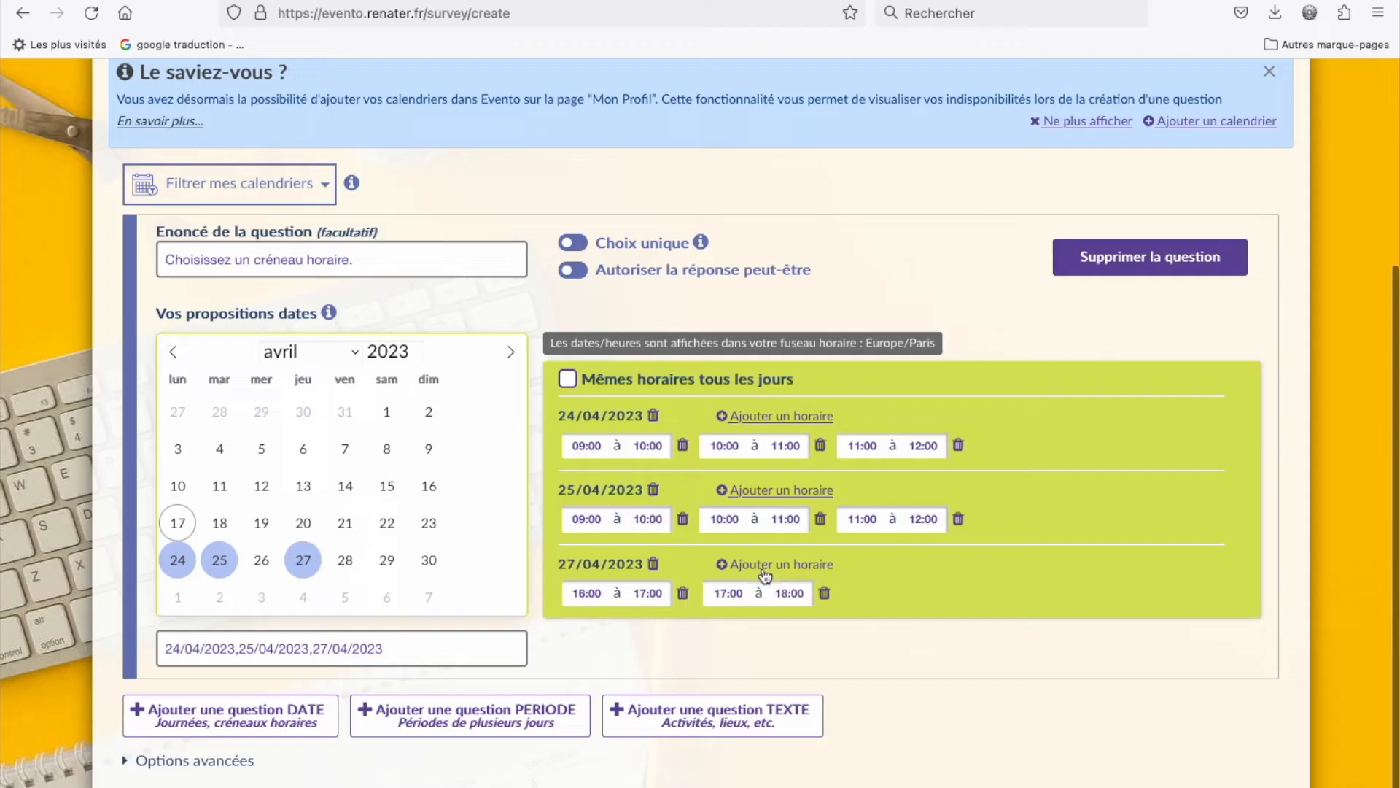
pyautogui.click(825, 572)
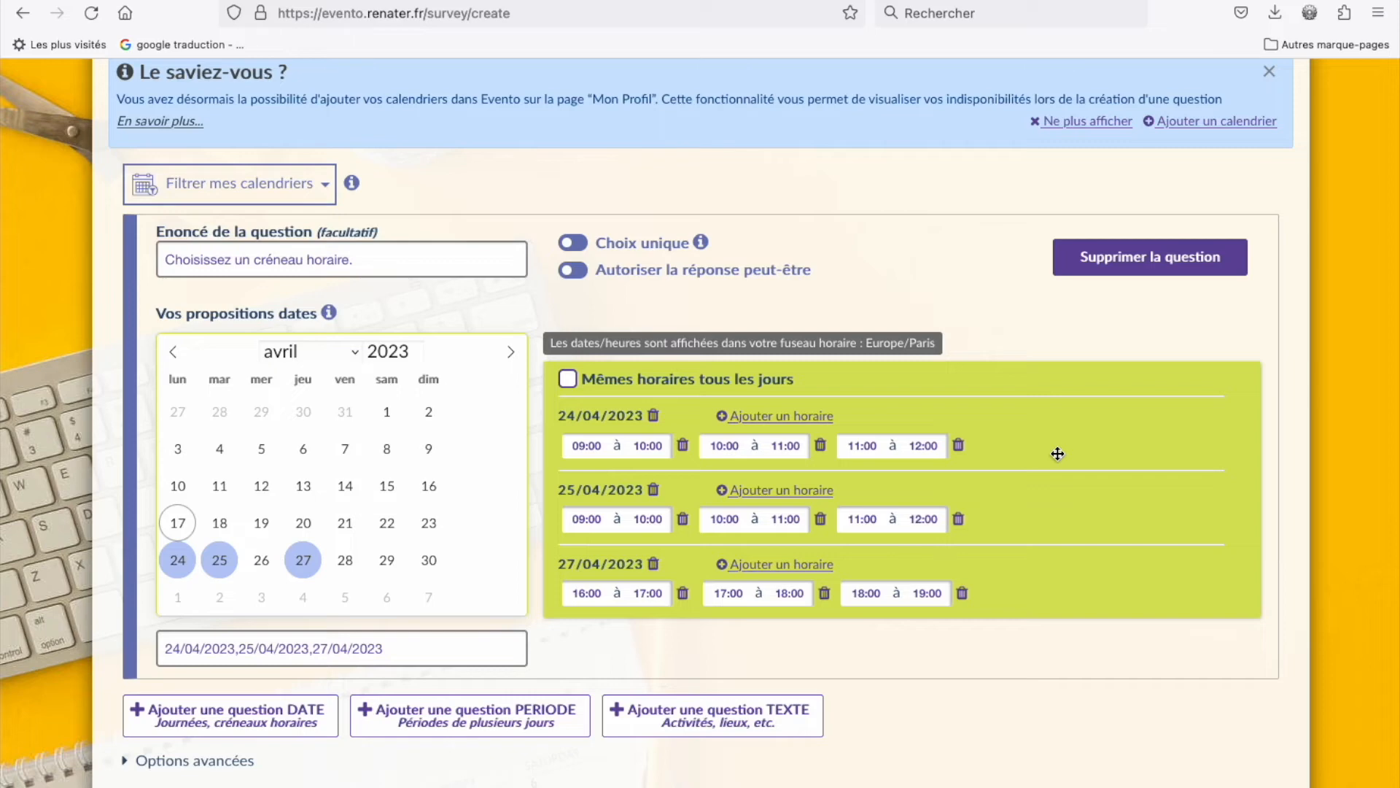
# Step: Make the question single-choice, add a constraint limiting the number of selections to 1 for all proposals, and continue to the invitation stage
pyautogui.click(581, 247)
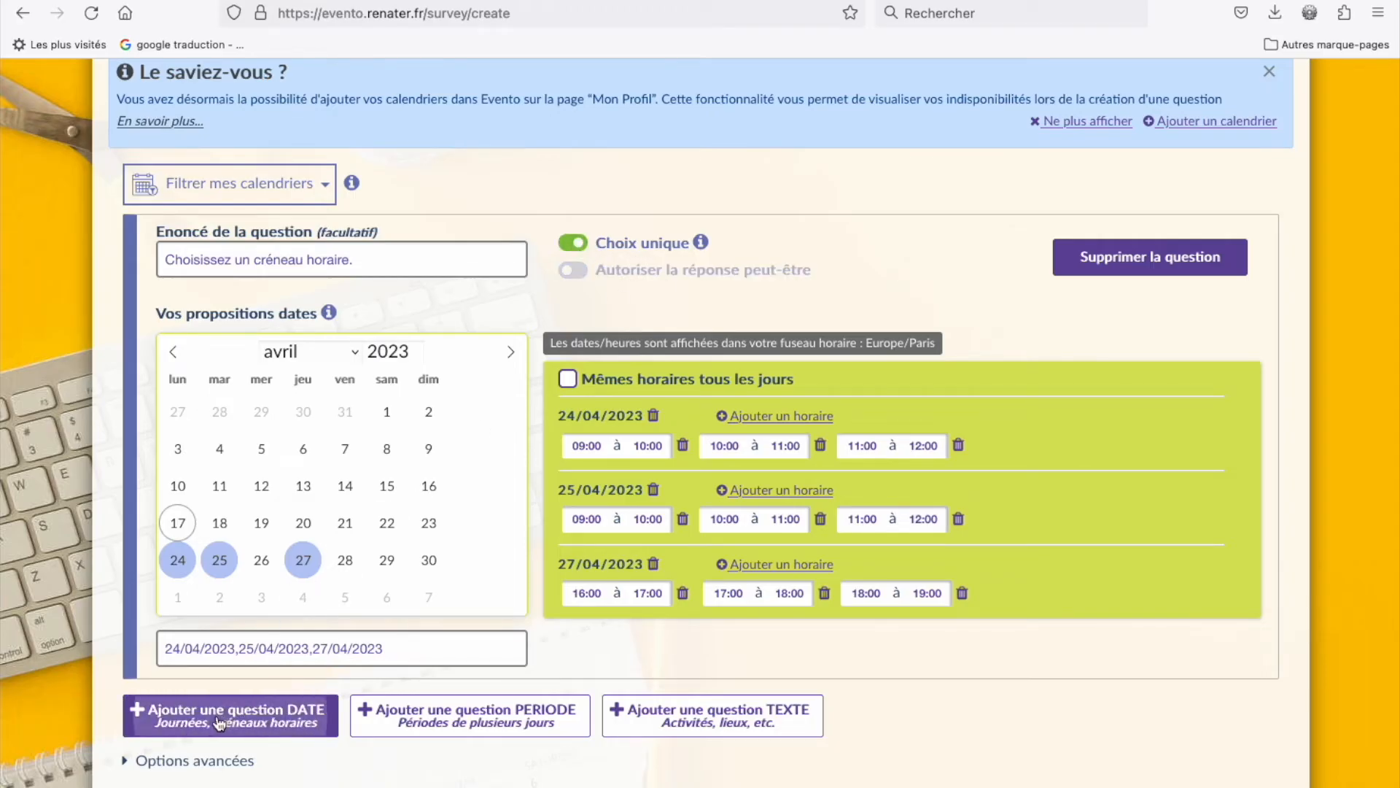
pyautogui.click(159, 766)
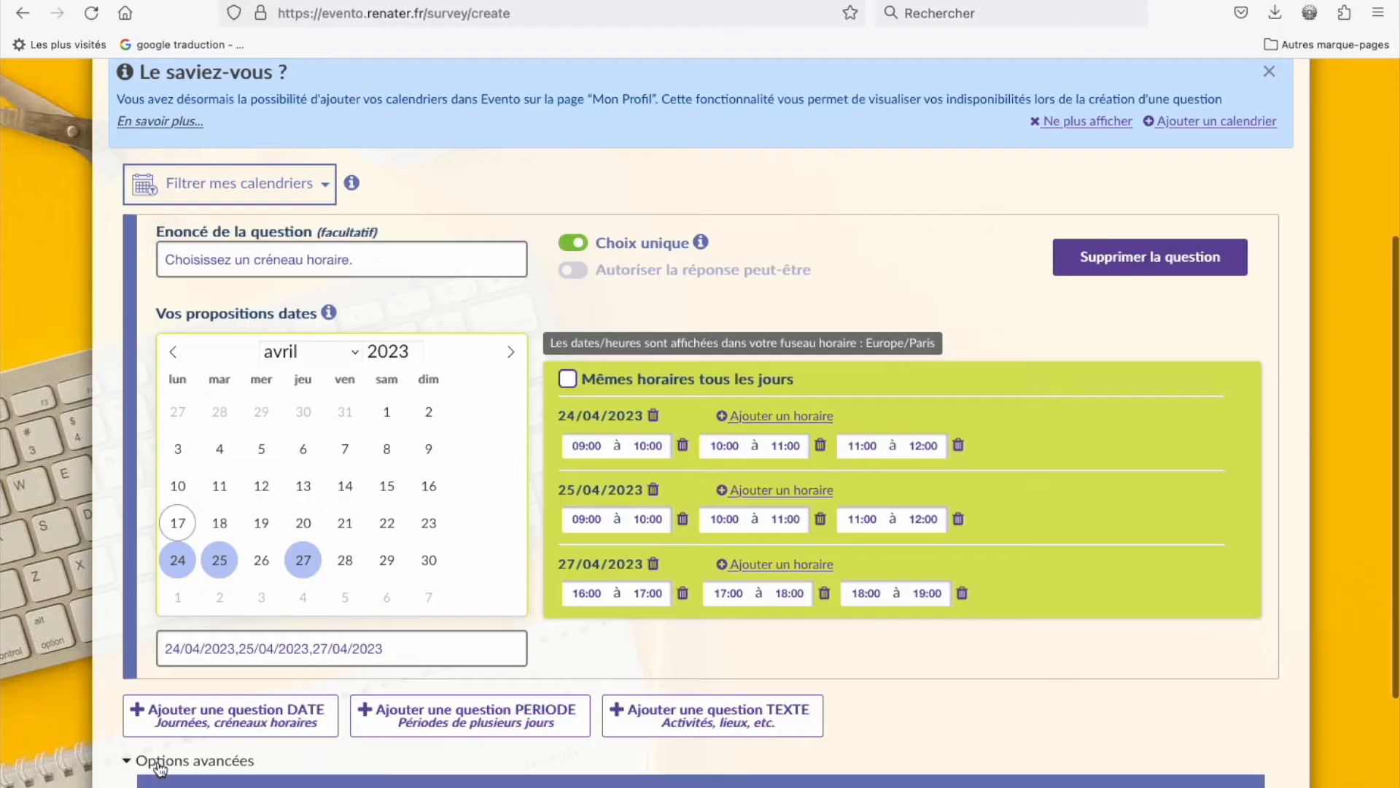
pyautogui.scroll(-1, 307, 736)
pyautogui.scroll(-2, 309, 732)
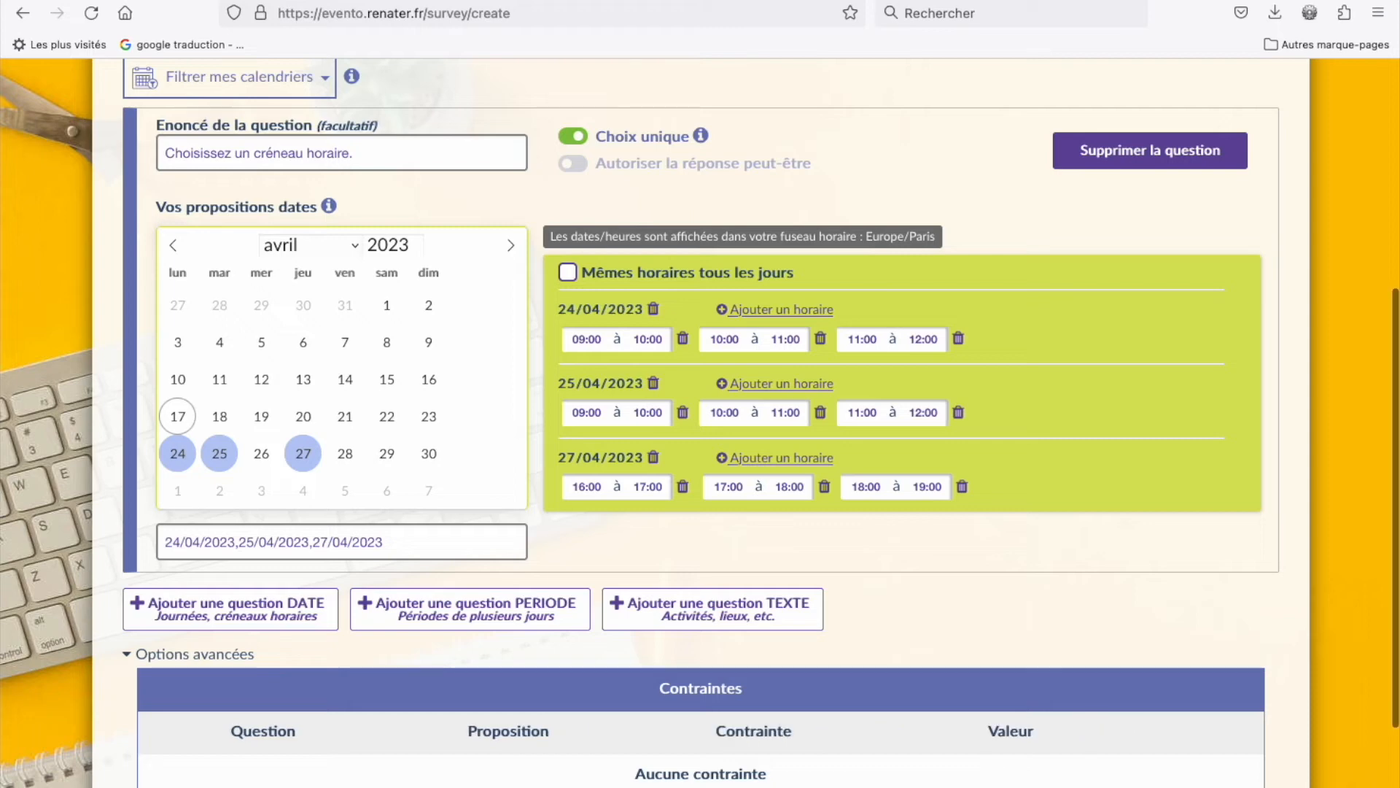
pyautogui.scroll(-3, 700, 423)
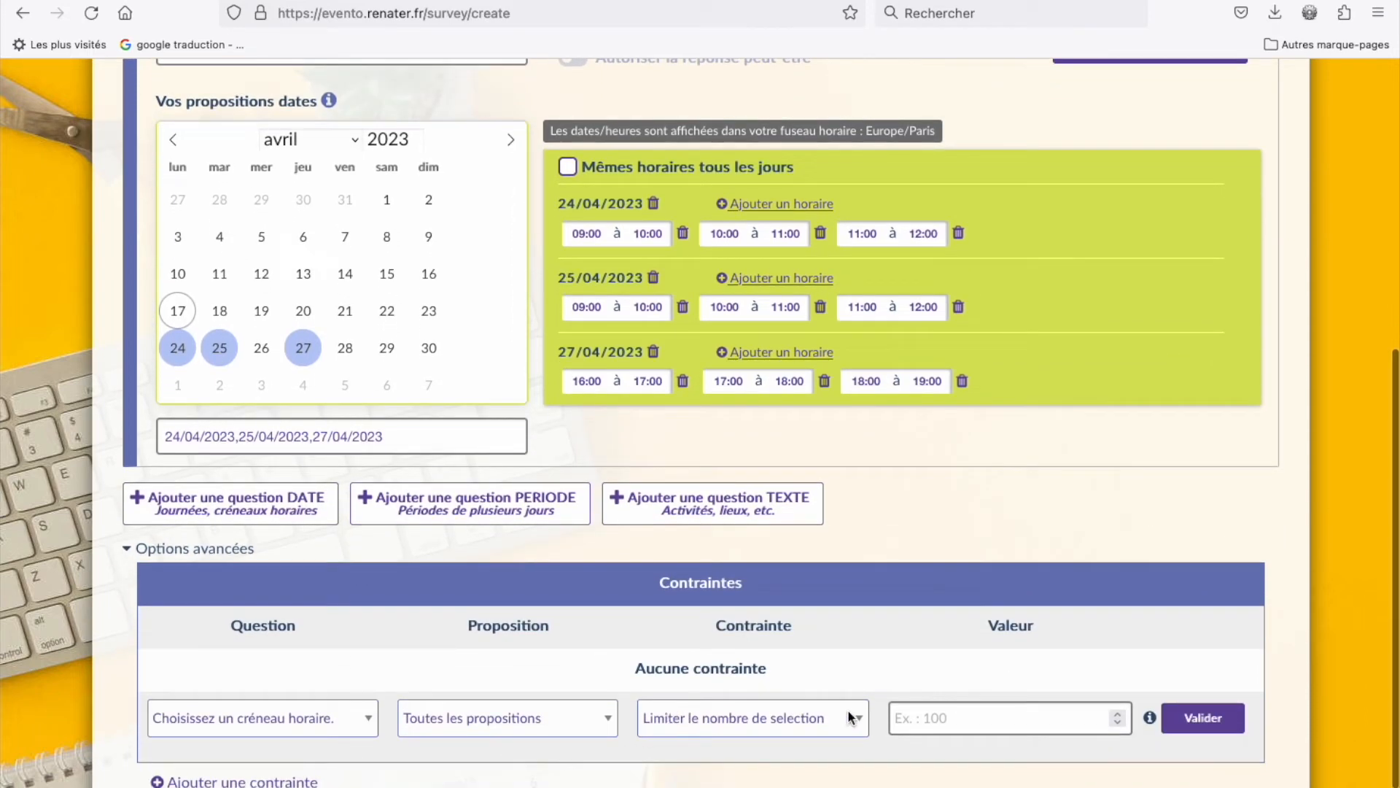
pyautogui.click(951, 712)
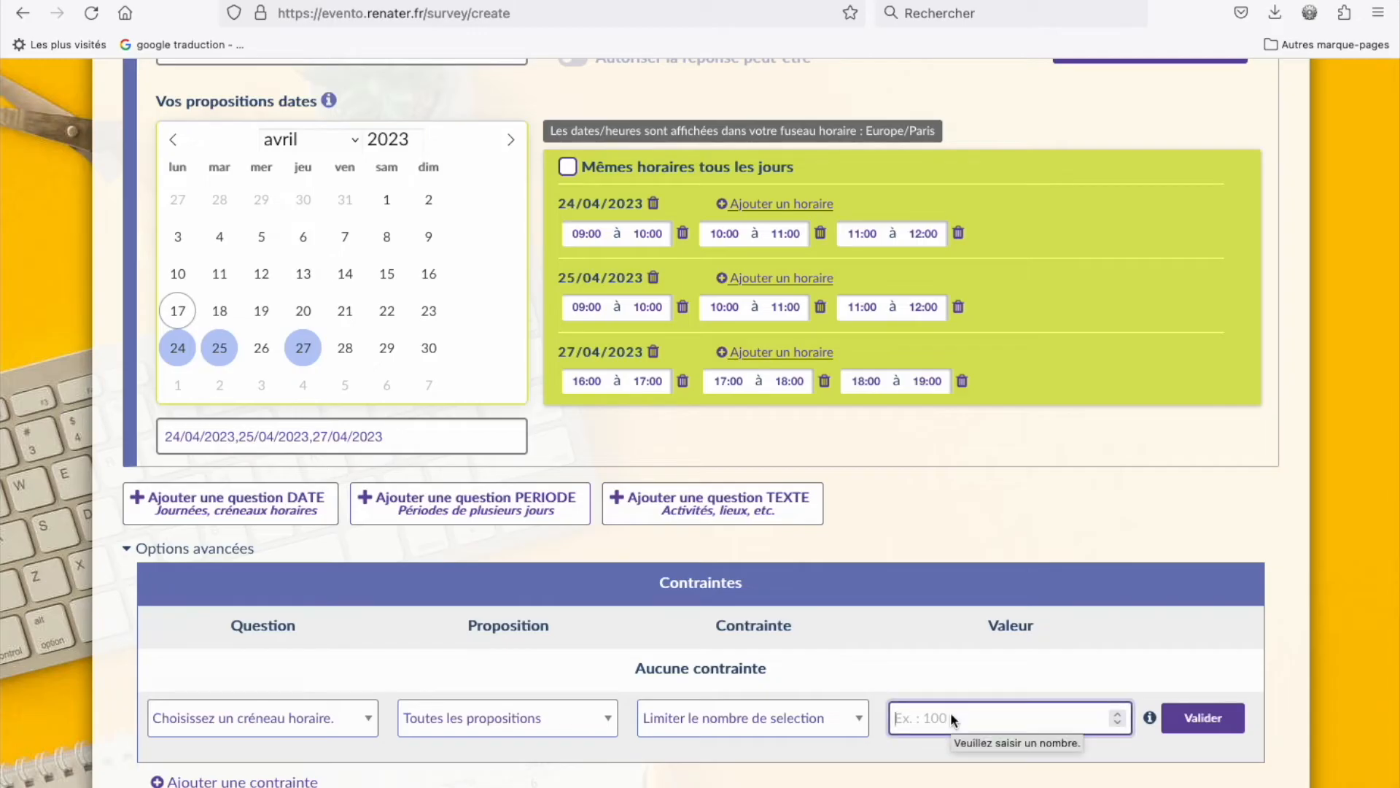
pyautogui.write('1')
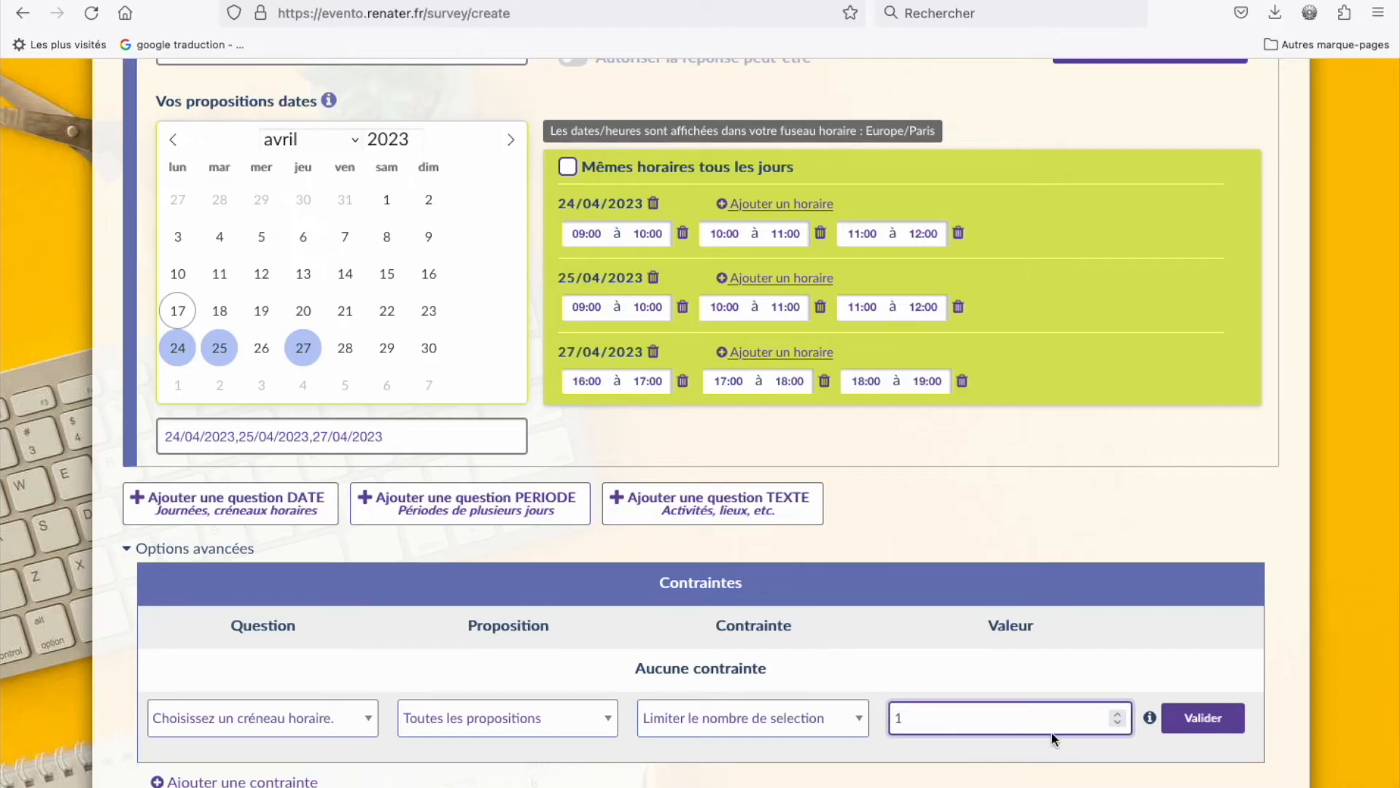
pyautogui.click(1203, 718)
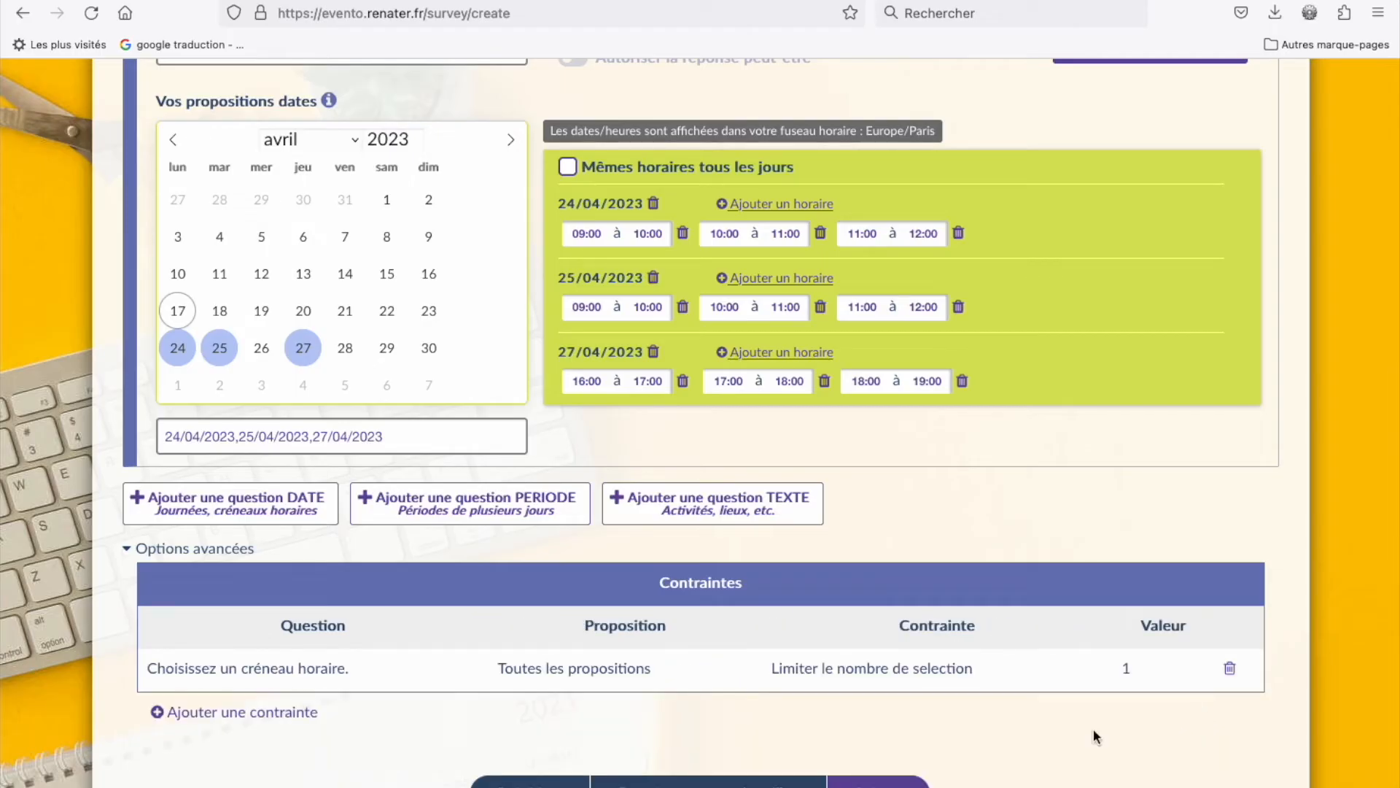
pyautogui.click(880, 778)
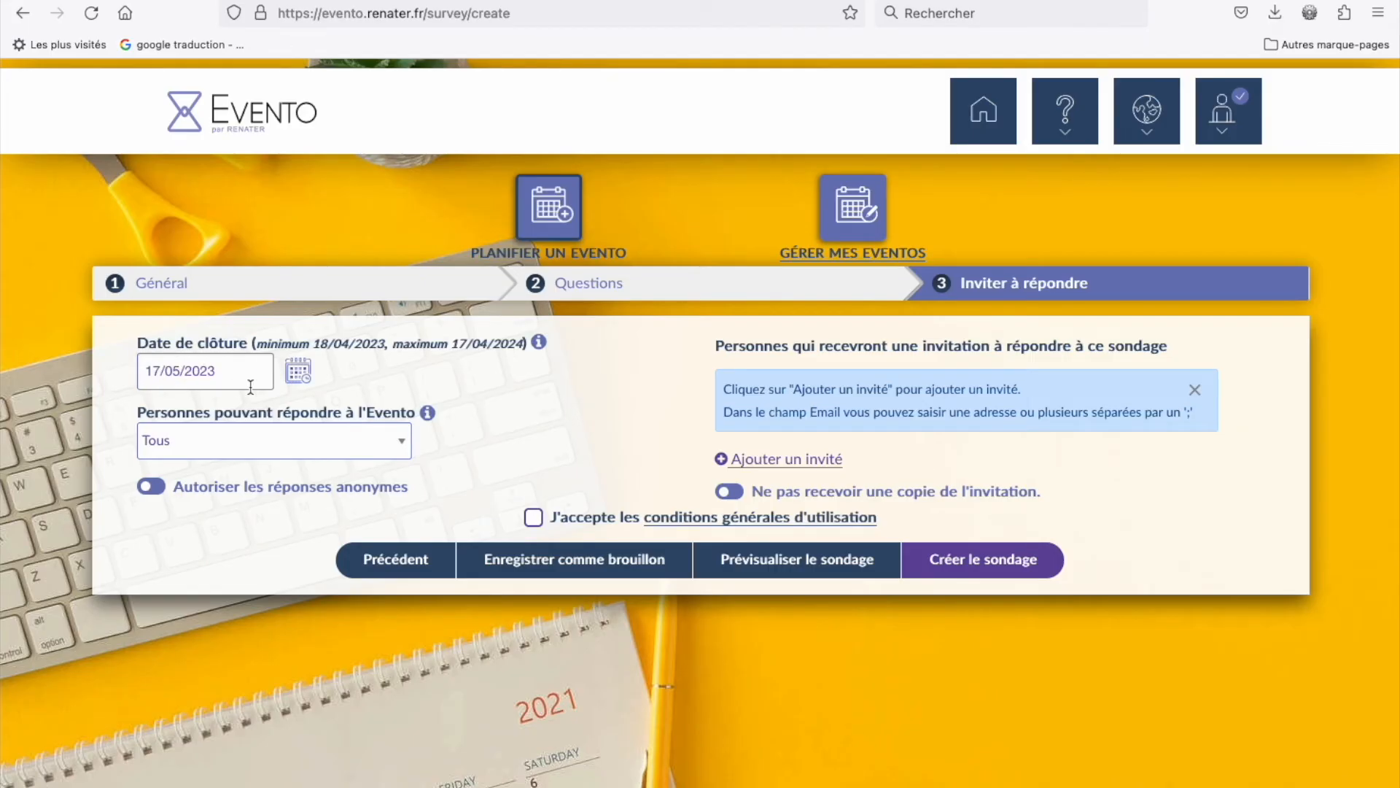
# Step: Set the poll's closing date to 17/05/2023 and accept the general terms of use
pyautogui.click(299, 370)
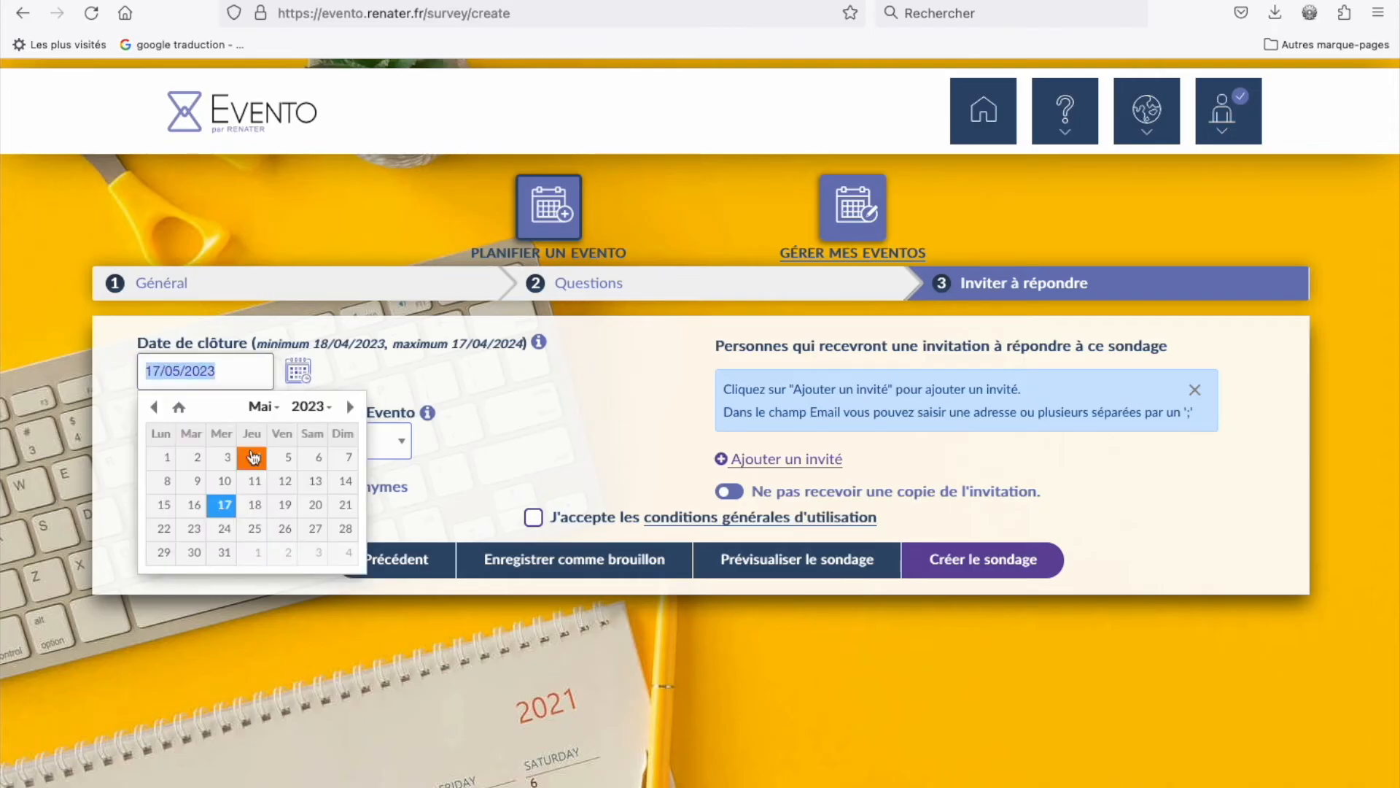
pyautogui.click(223, 509)
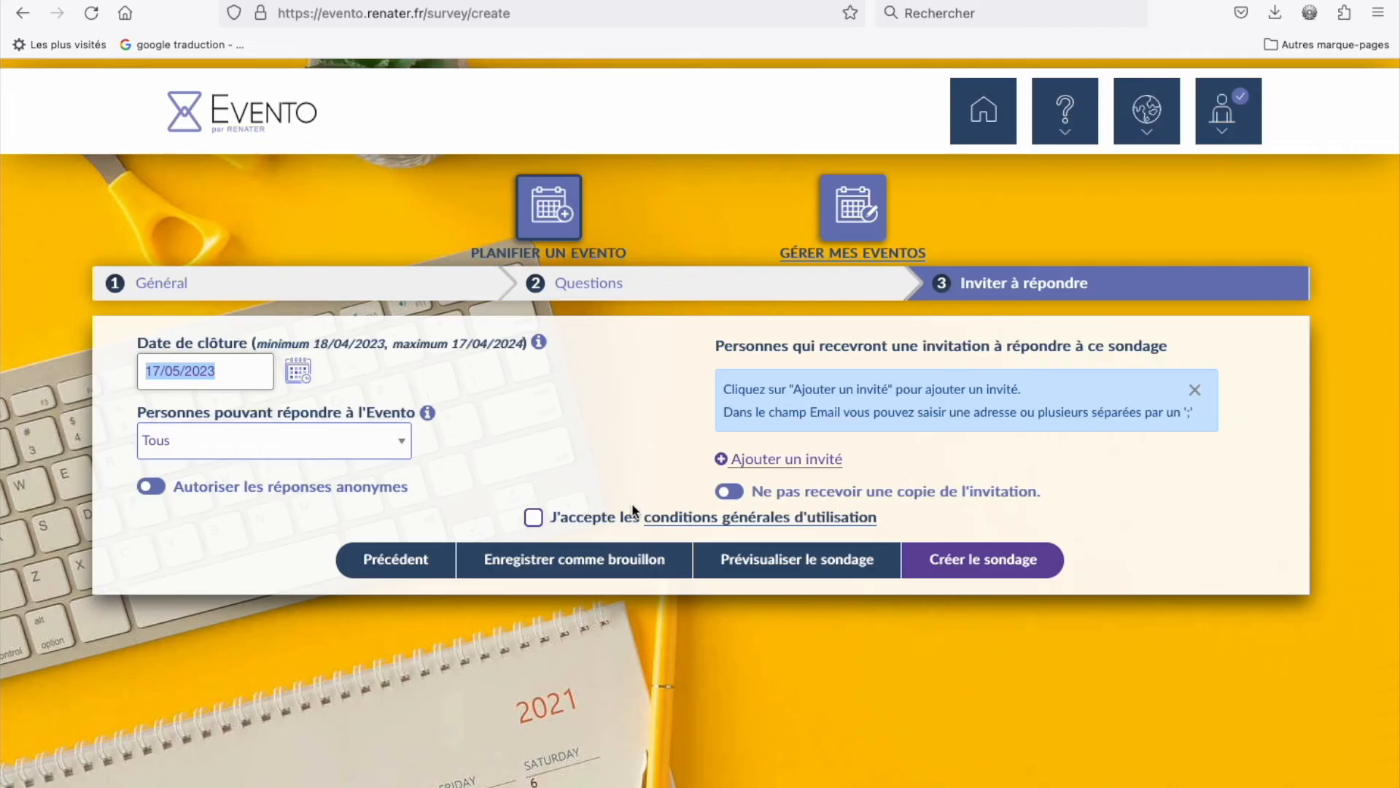
pyautogui.click(533, 518)
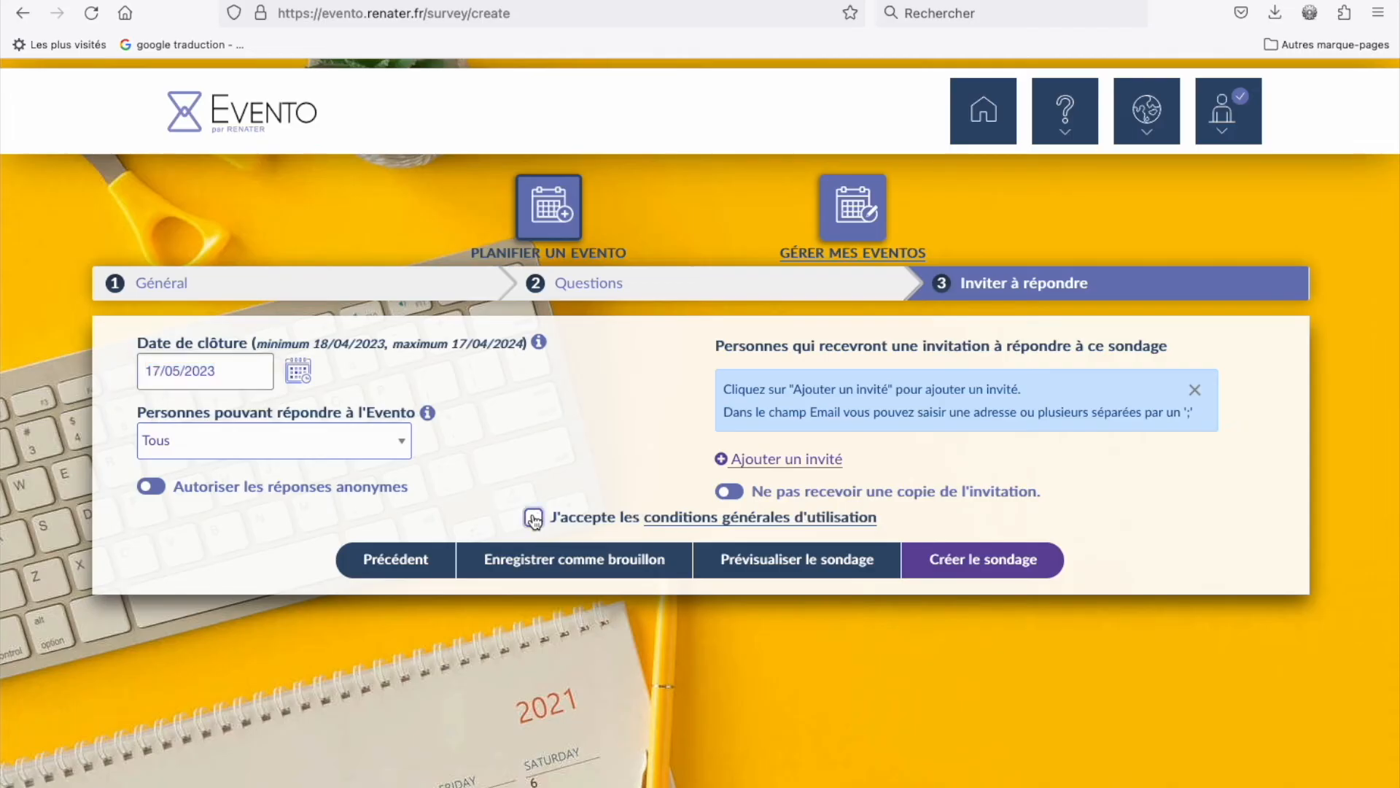
# Step: Create the poll and copy its sharing link from the confirmation
pyautogui.click(974, 560)
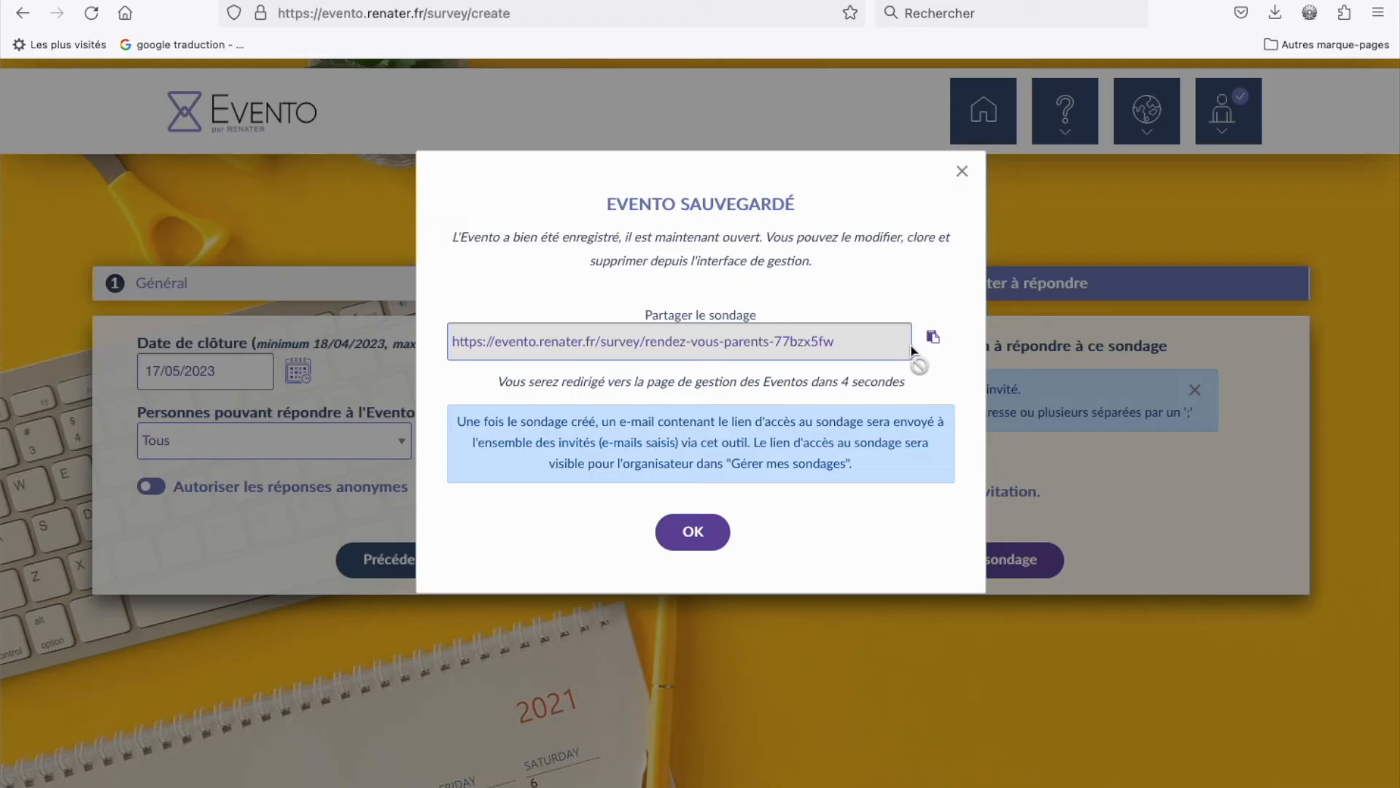
pyautogui.click(937, 339)
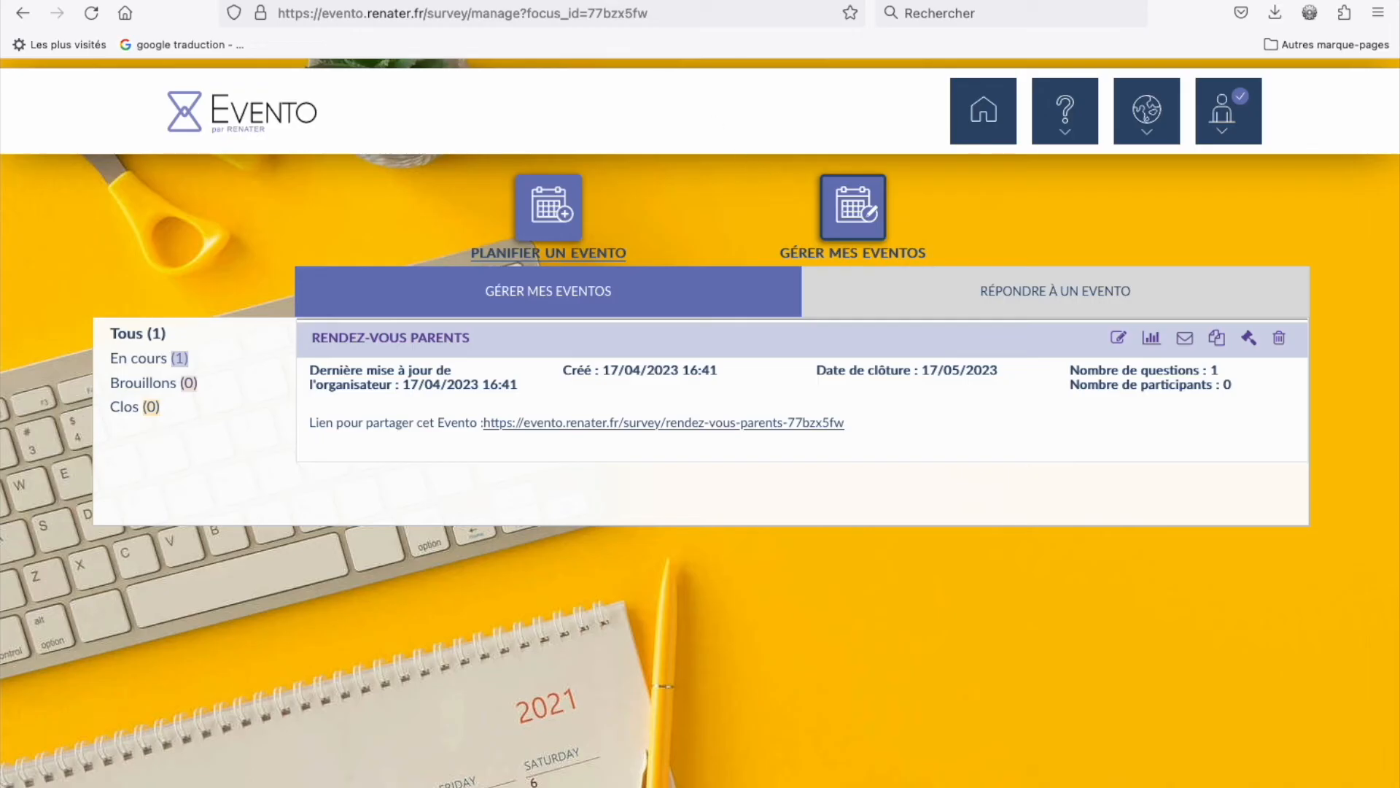
# Step: Open the copied link of the Rendez-vous parents poll in a new browser tab to reach its response form
pyautogui.hotkey('ctrl', 't')
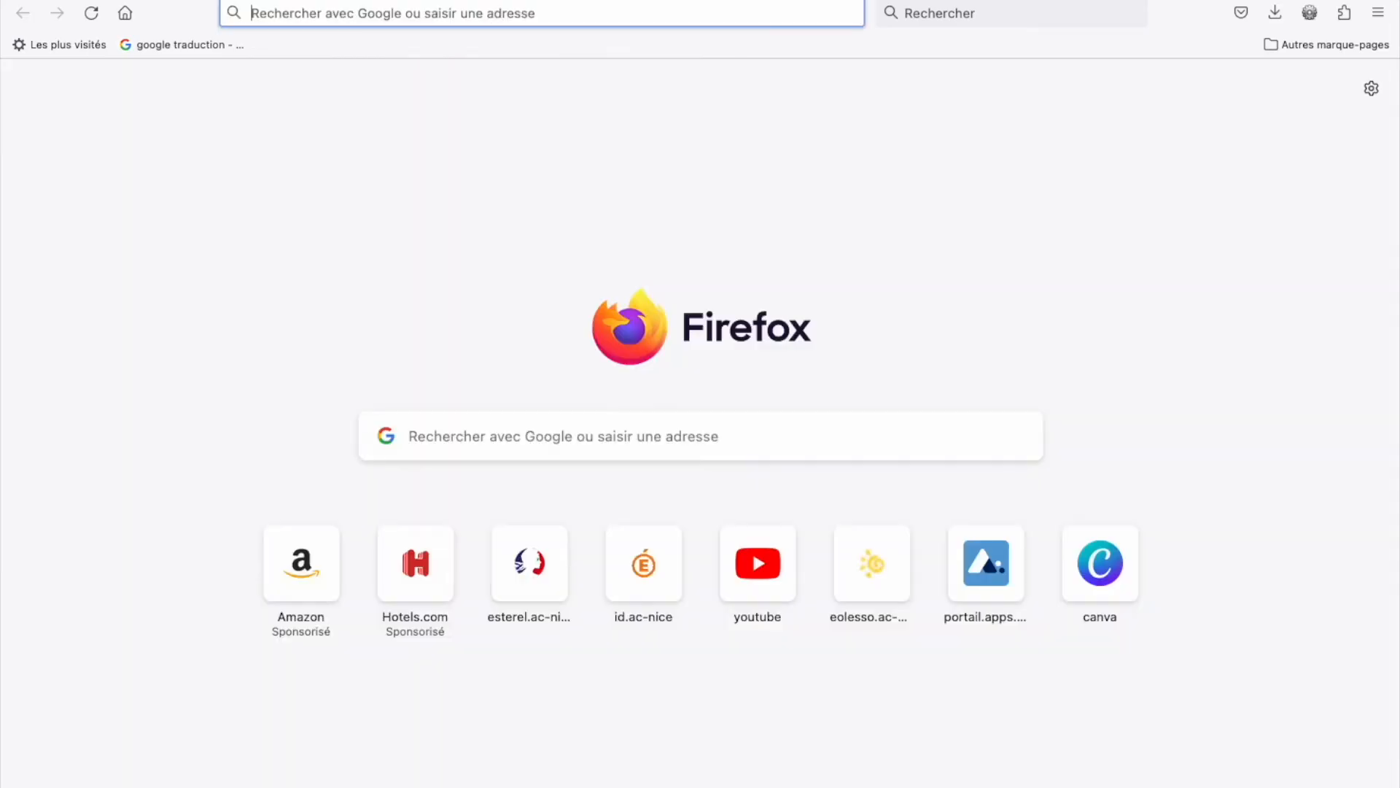
pyautogui.click(549, 10)
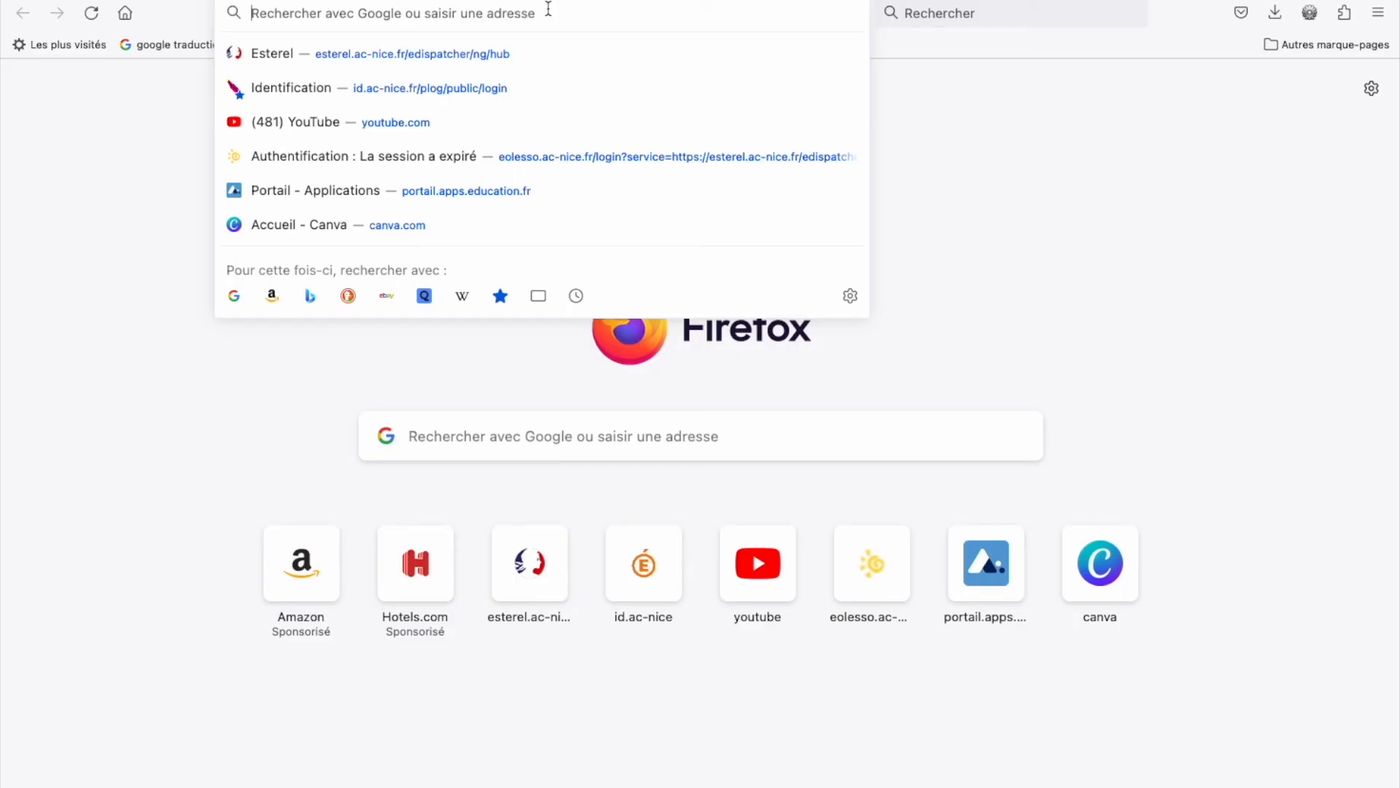
pyautogui.hotkey('ctrl', 'v')
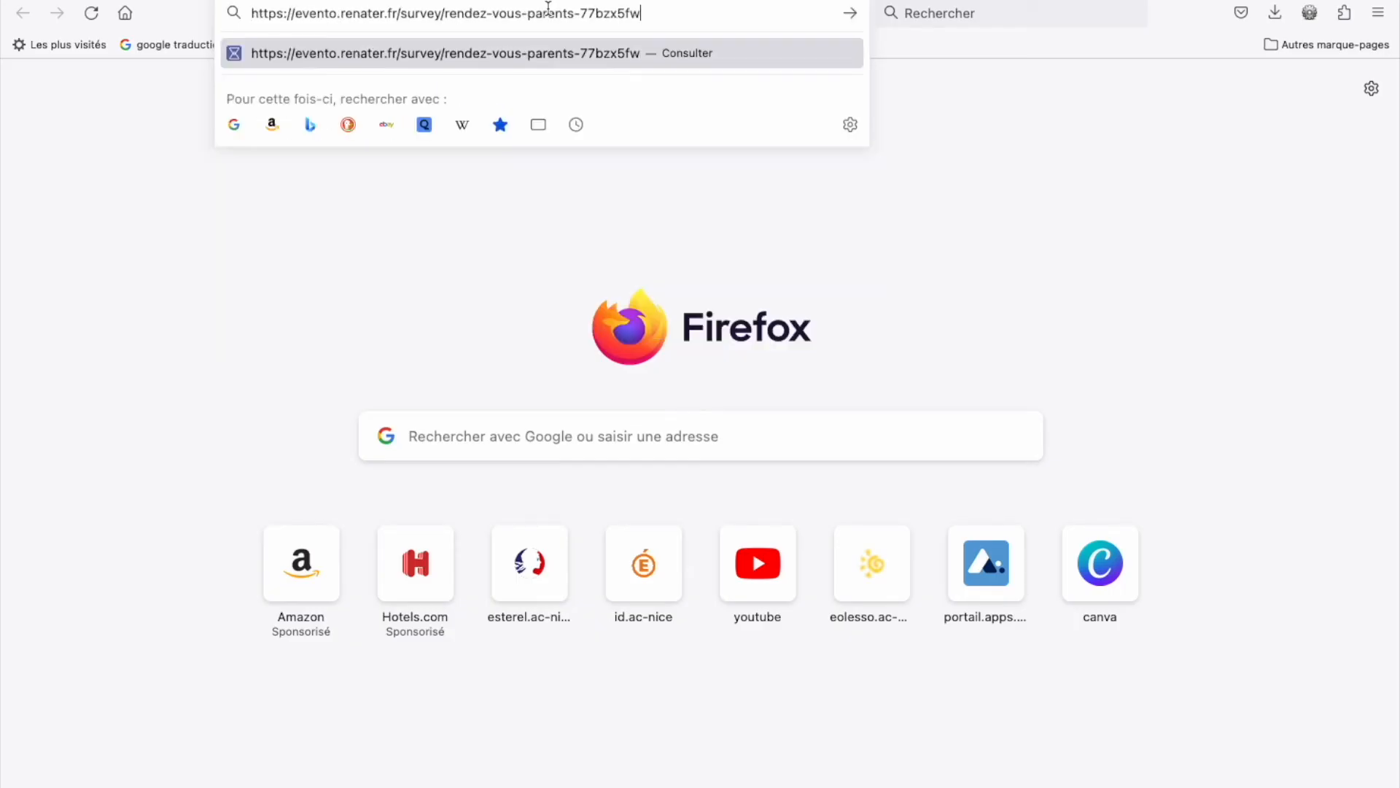
pyautogui.press('Return')
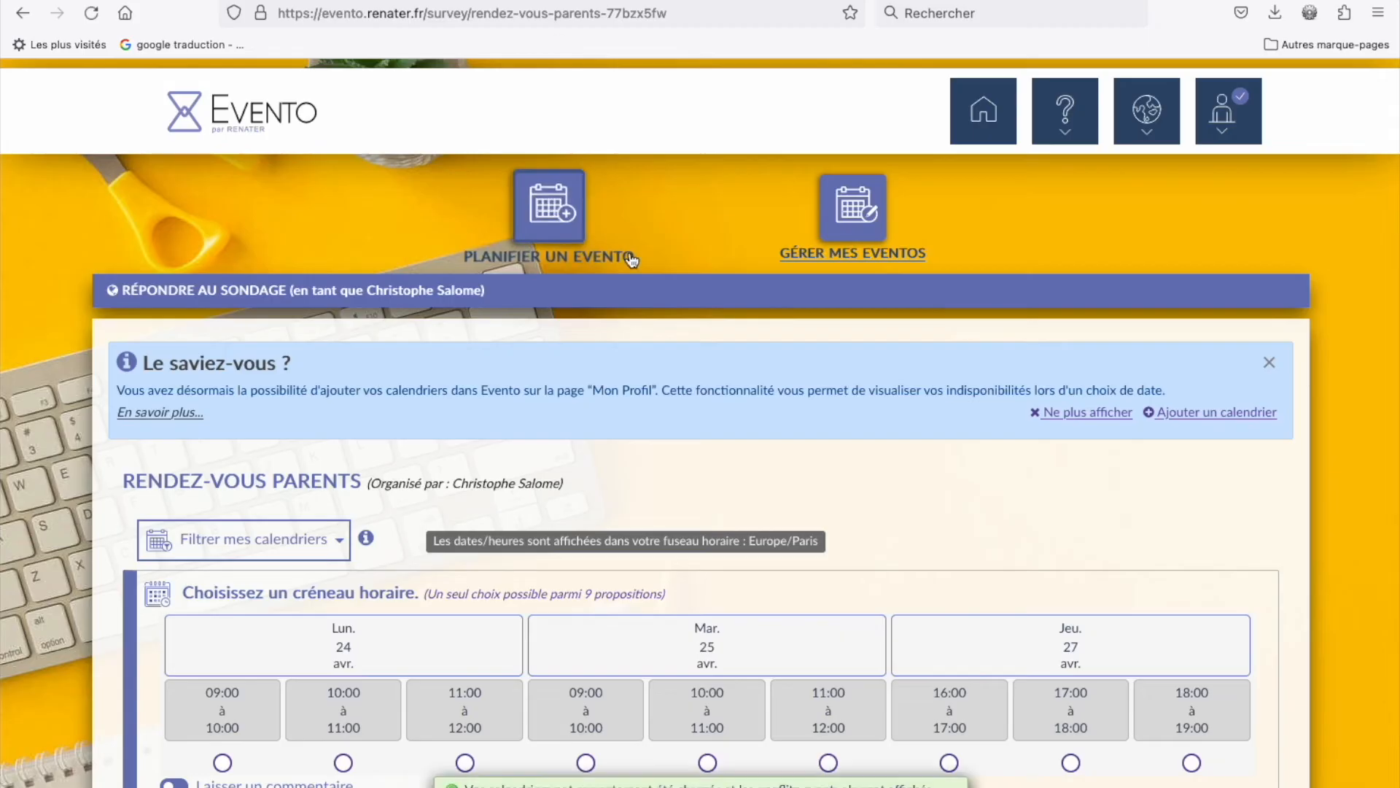
# Step: Select the 25 April 10:00–11:00 slot, change the choice to 24 April 10:00–11:00, and switch the comment option on and off again
pyautogui.scroll(-3, 629, 252)
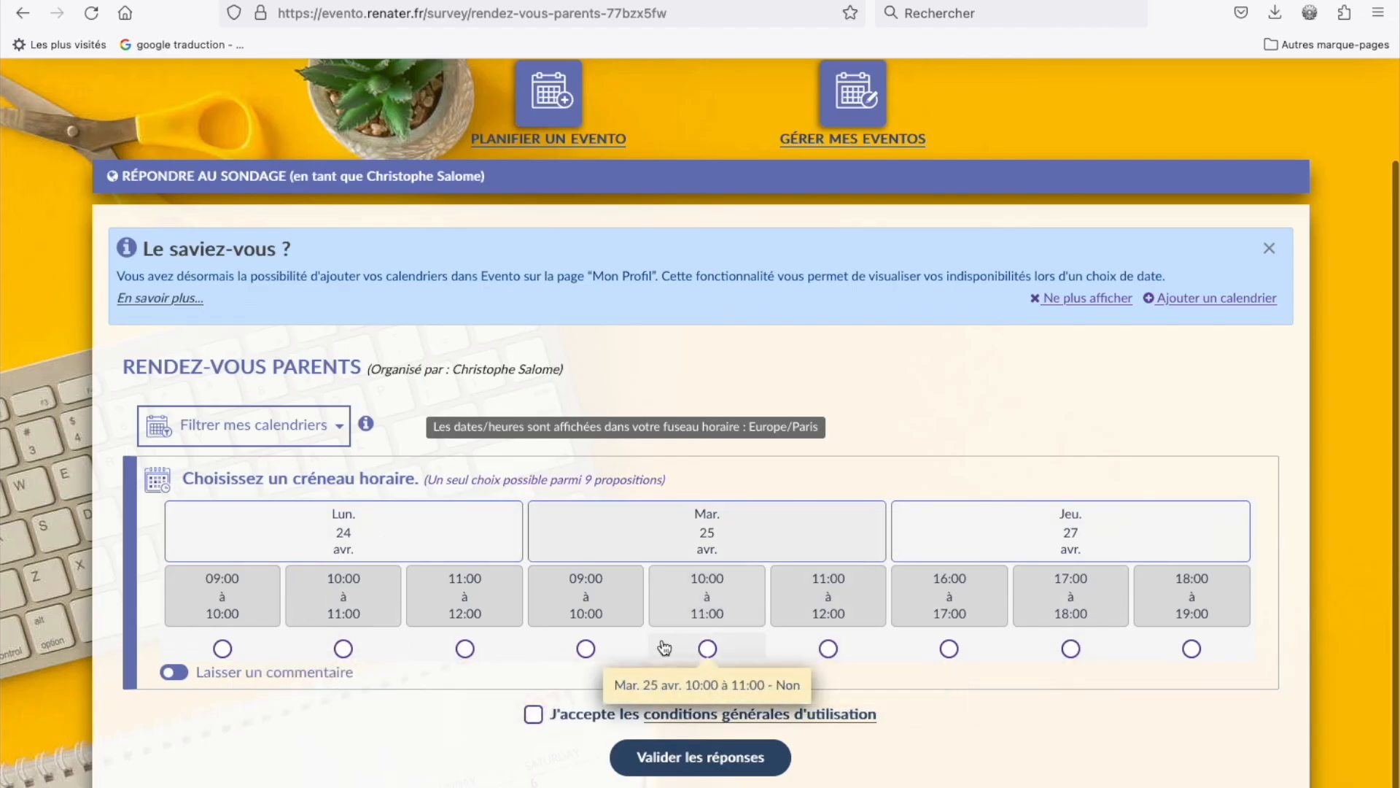
pyautogui.click(707, 649)
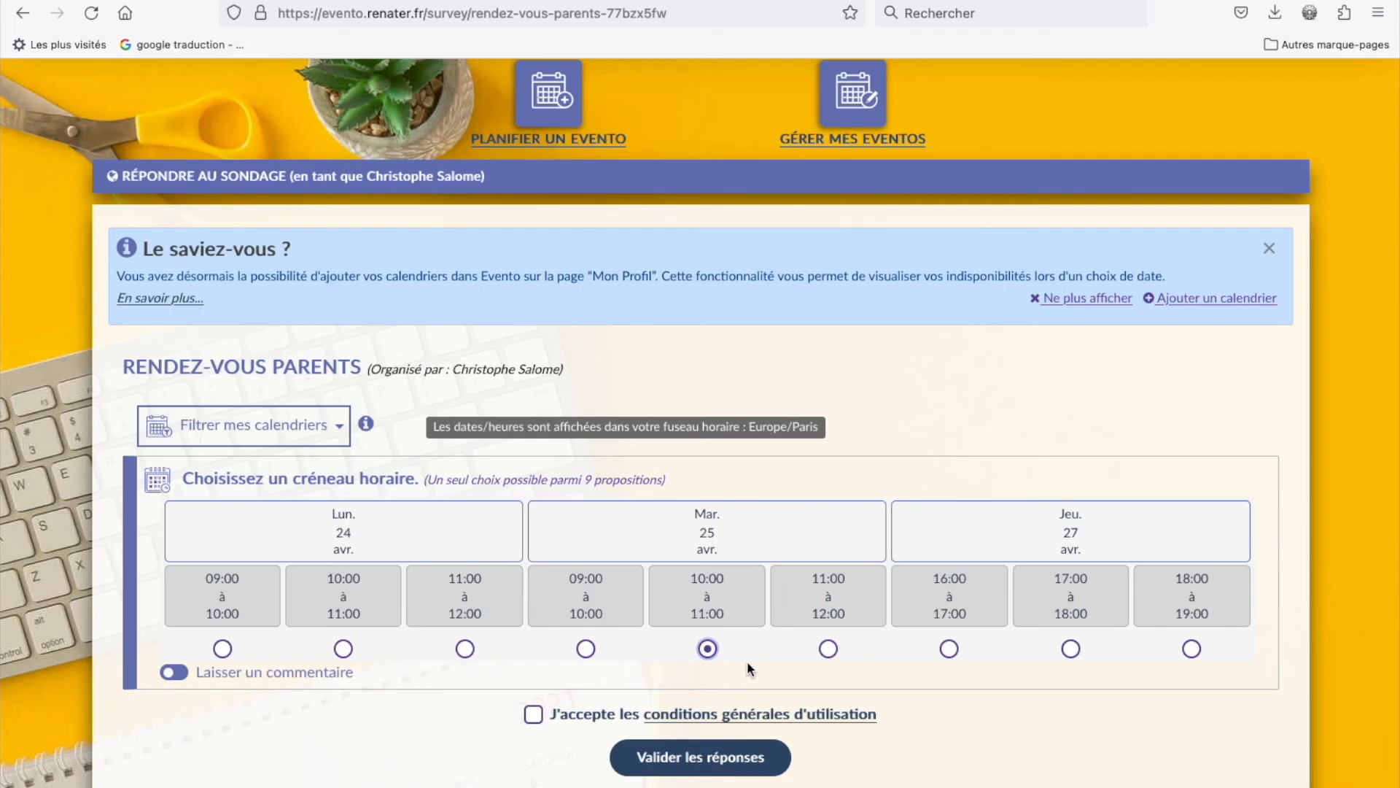
pyautogui.click(344, 649)
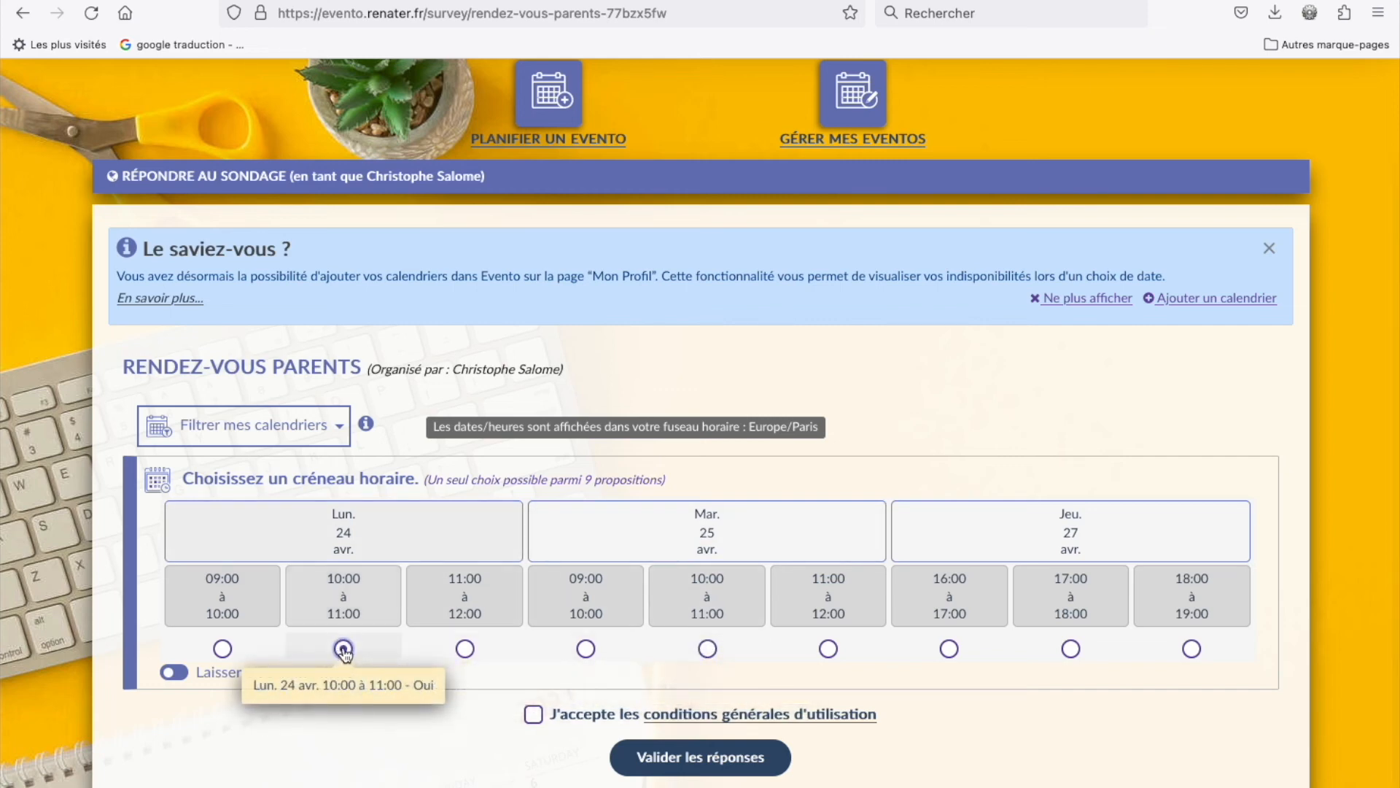
pyautogui.click(183, 678)
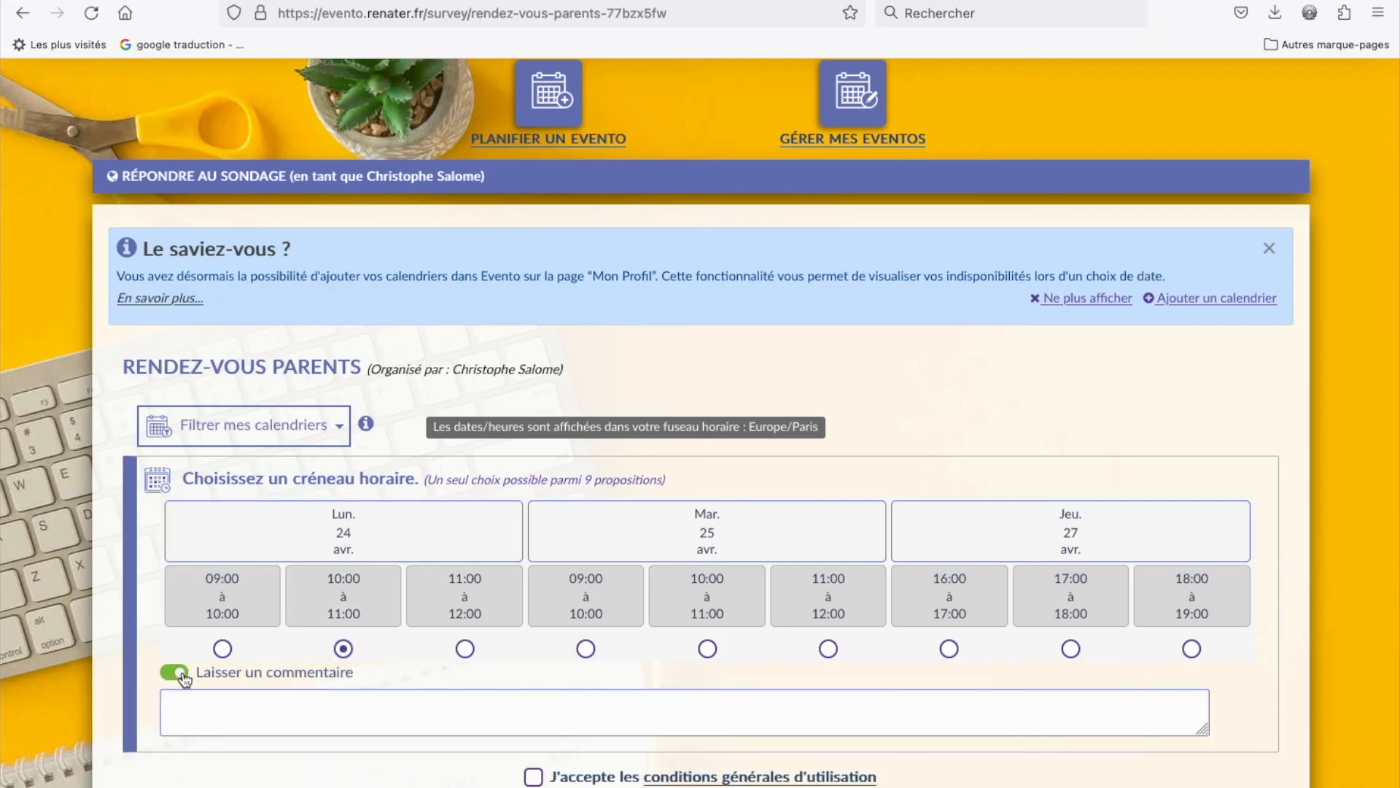
pyautogui.click(180, 675)
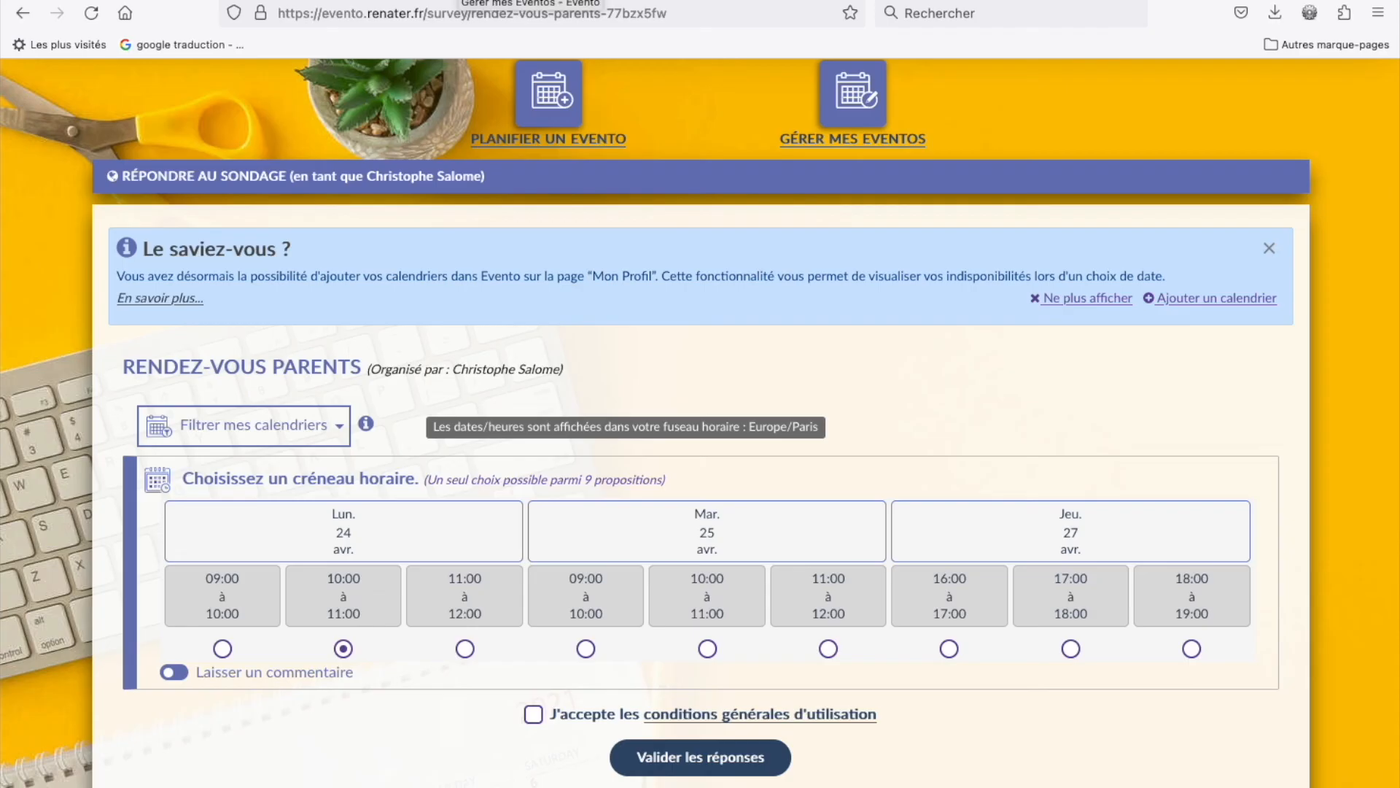
# Step: Return to the Evento management page, refresh the list of polls, and open the results of Rendez-vous parents
pyautogui.click(455, 0)
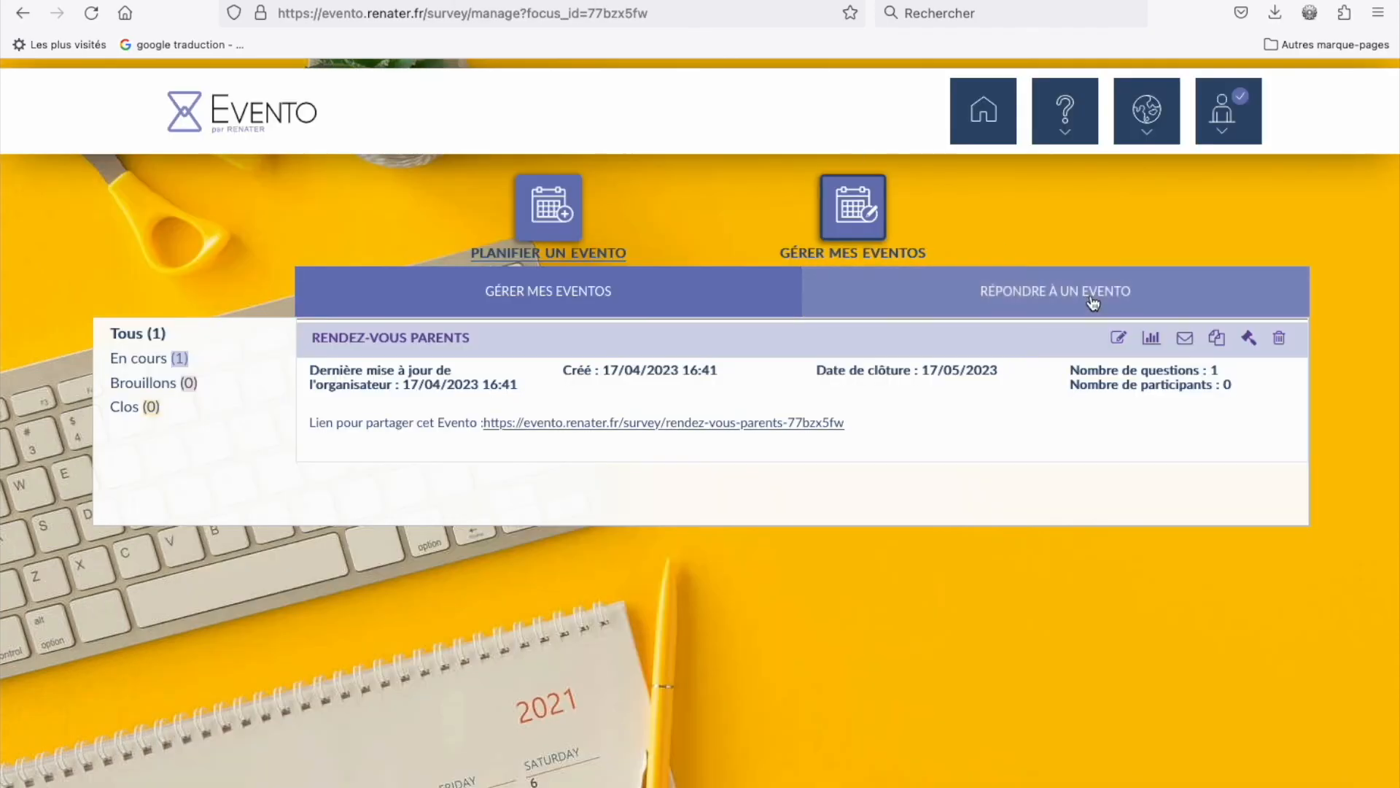
pyautogui.click(858, 210)
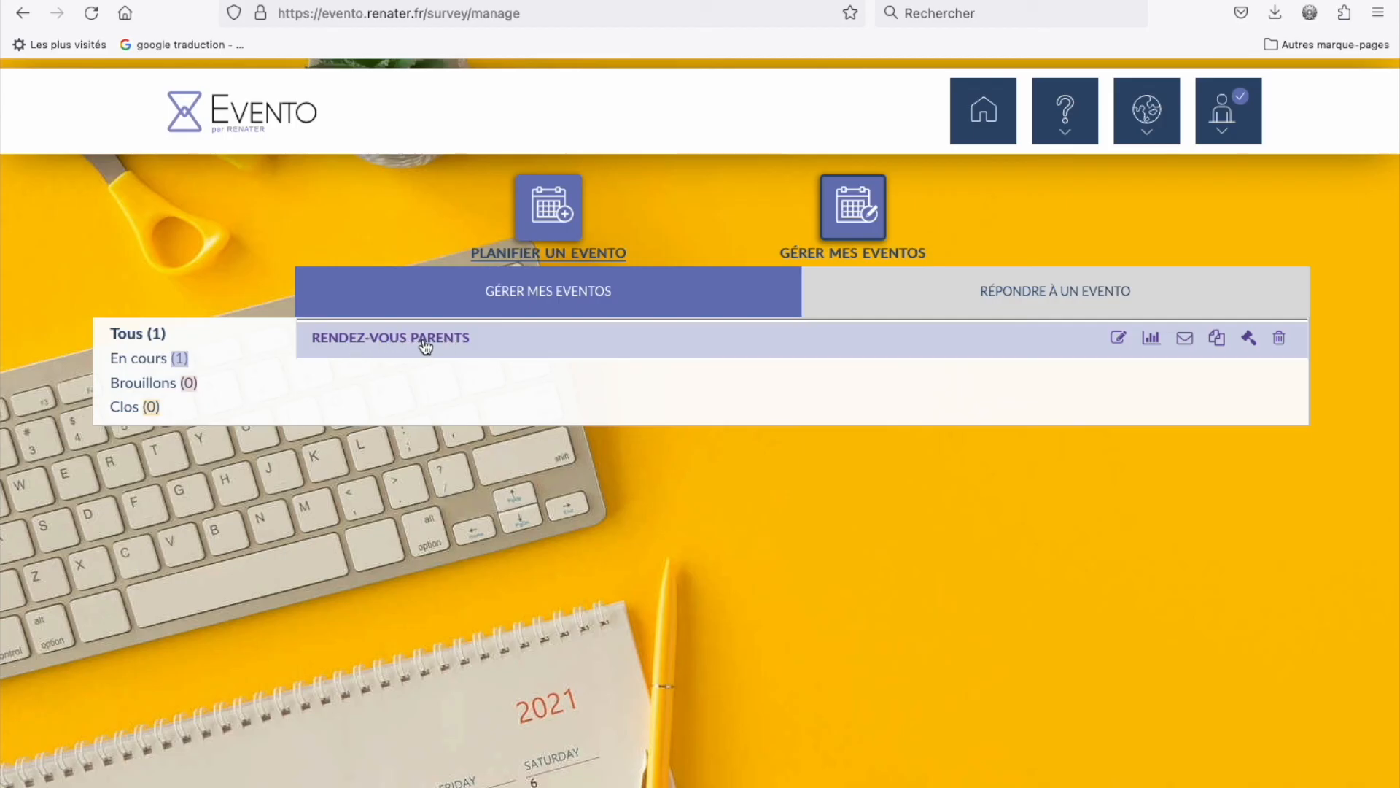
pyautogui.click(1153, 339)
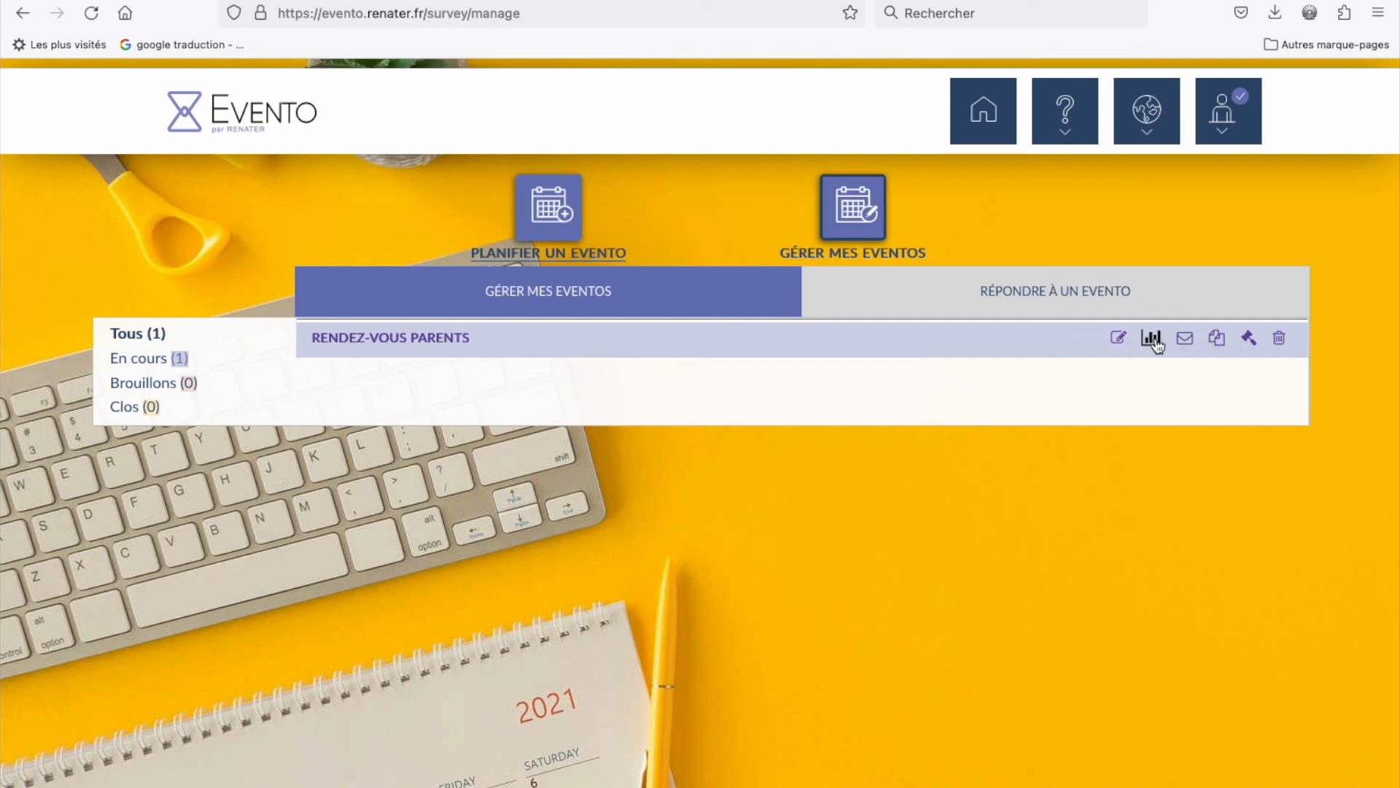